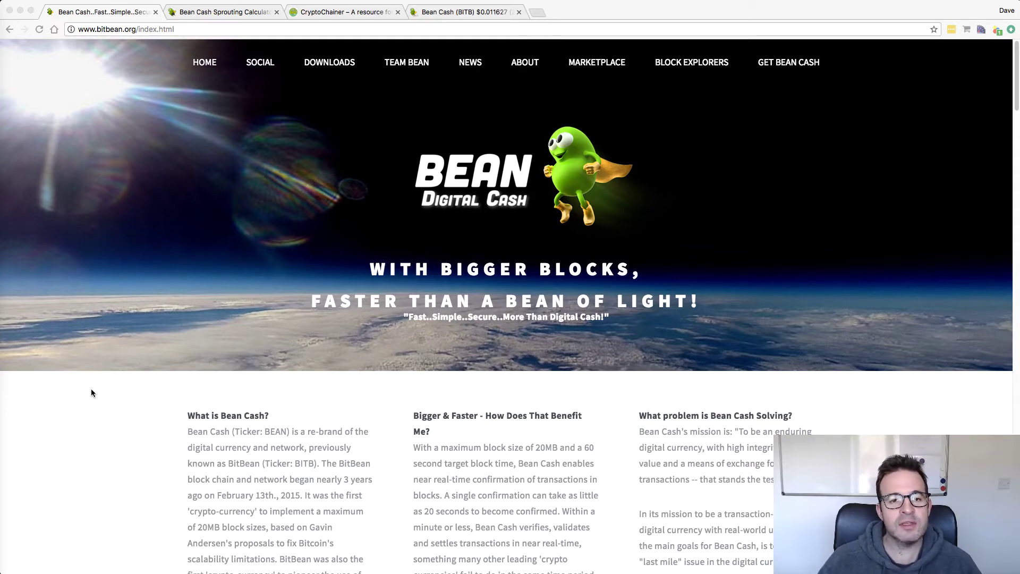
Switch to the Bean Cash Sprouting Calculator page and scroll down to its amount box
scroll(388, 298, down, 15)
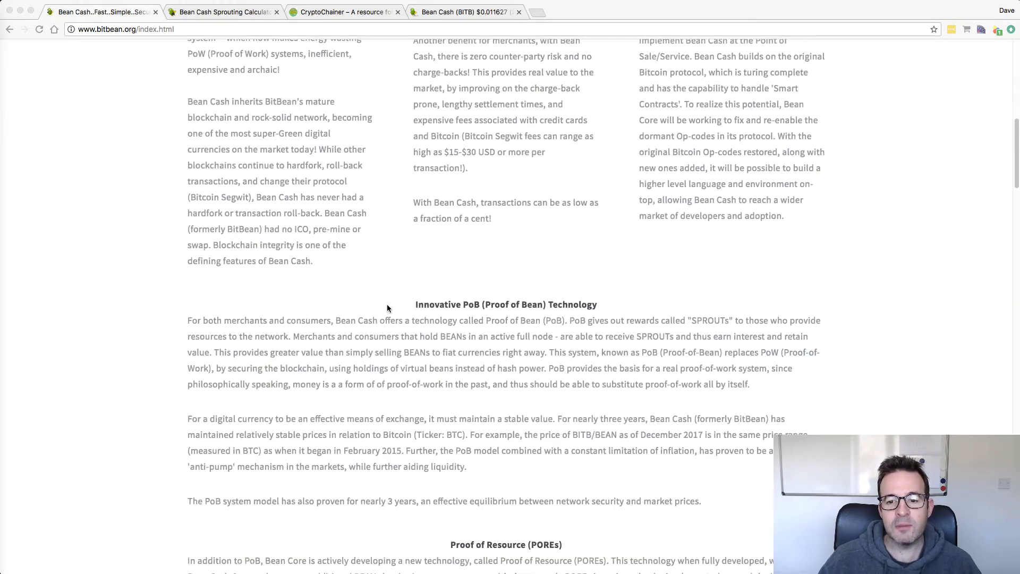
scroll(388, 316, down, 1)
scroll(217, 306, up, 10)
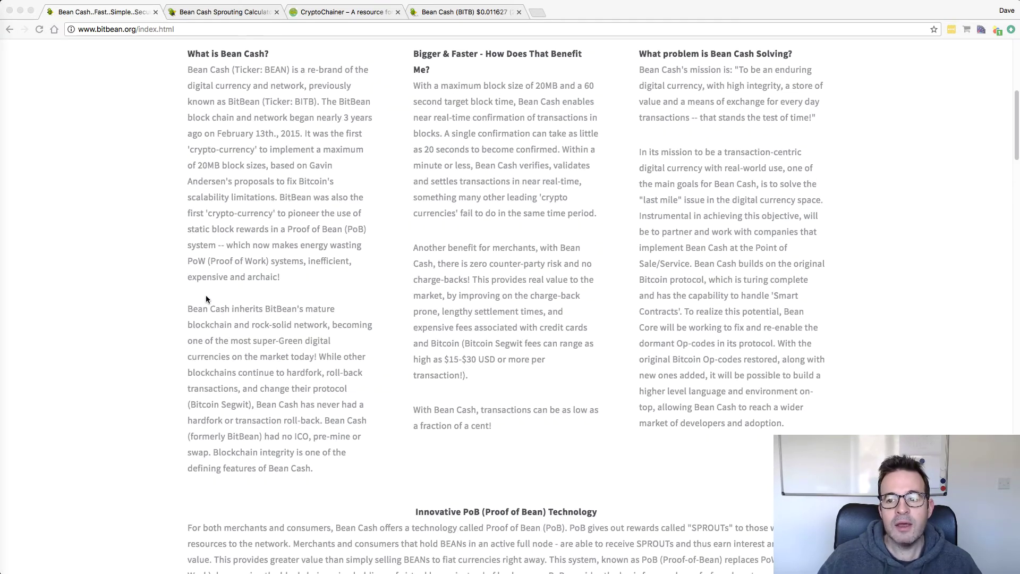
scroll(143, 305, up, 7)
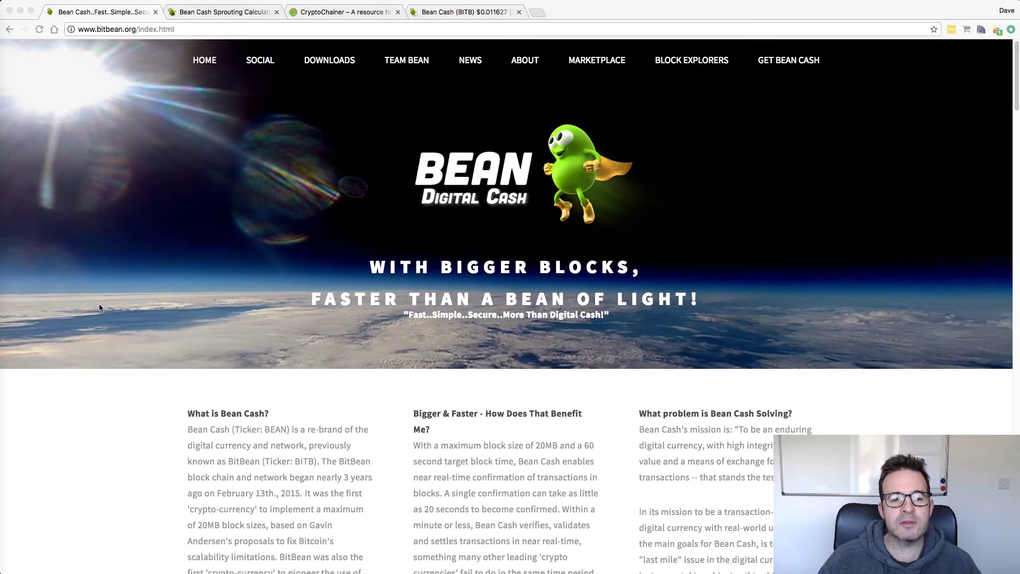
scroll(100, 308, down, 9)
scroll(100, 308, down, 2)
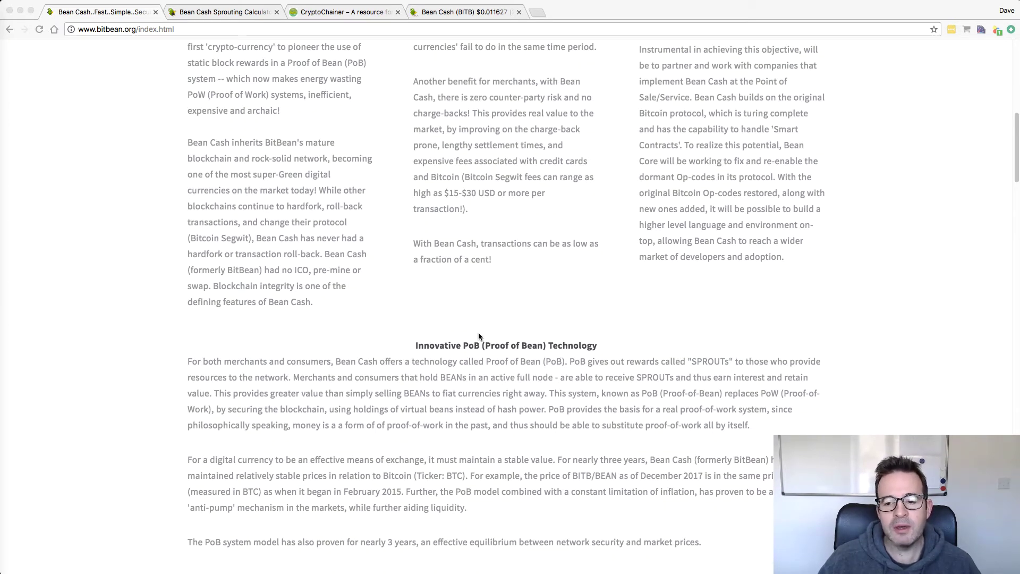
scroll(479, 336, down, 1)
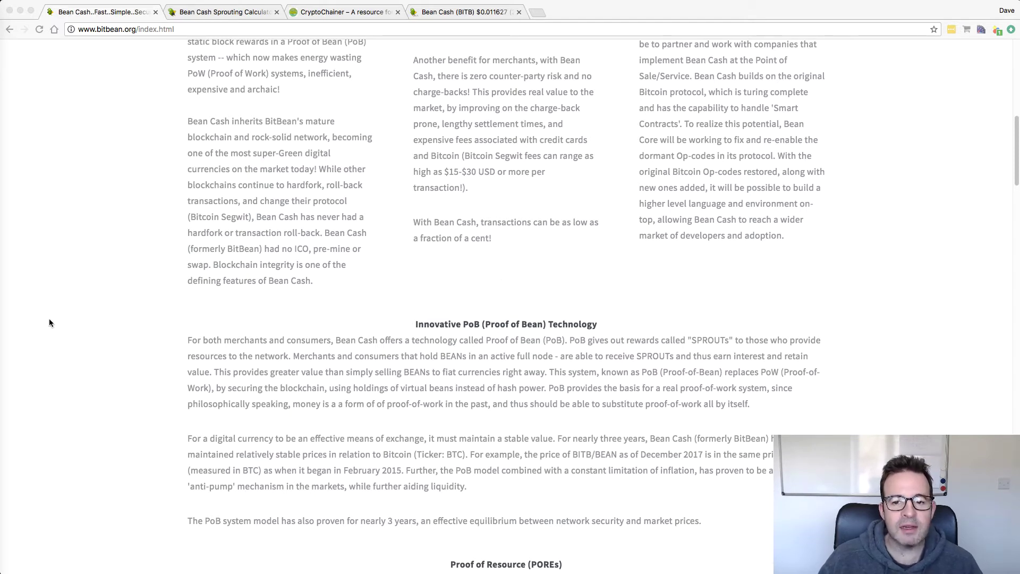
scroll(91, 306, up, 12)
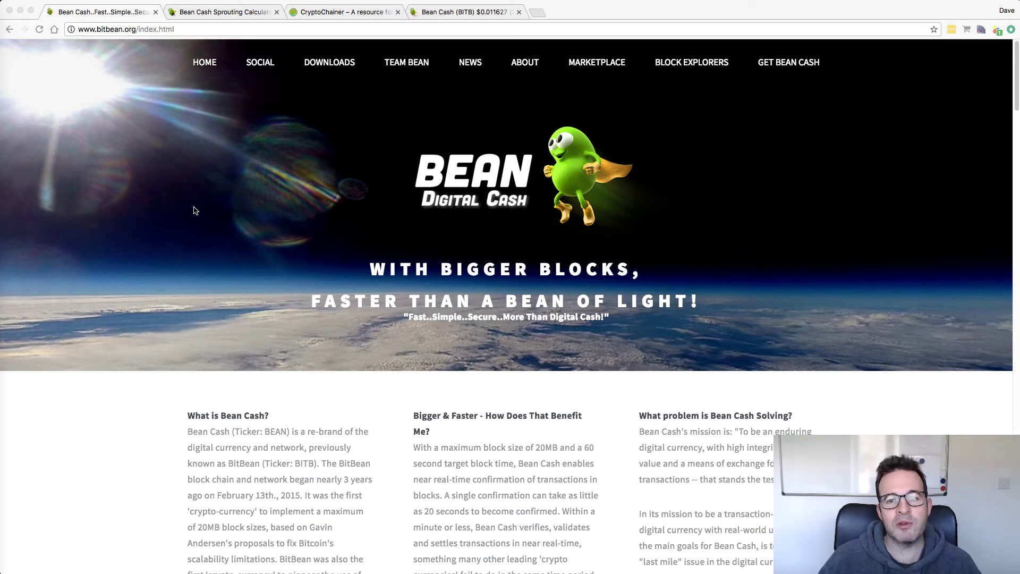
click(225, 13)
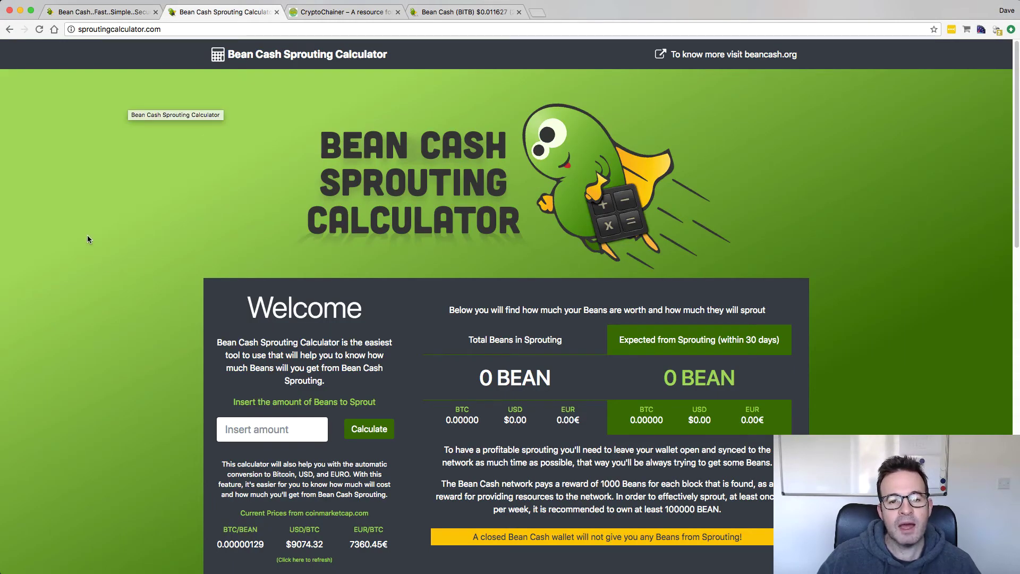
scroll(103, 249, down, 3)
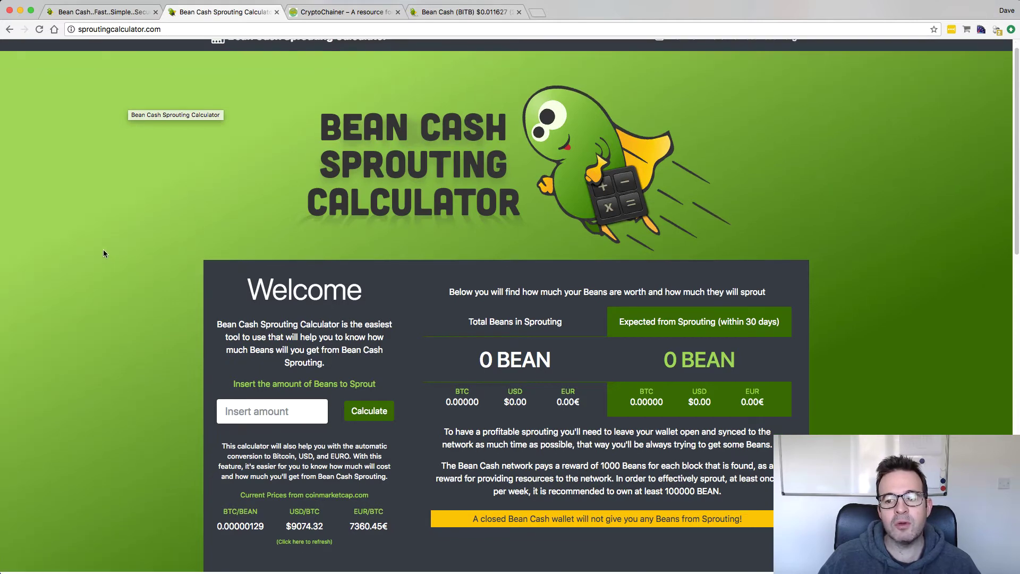
scroll(101, 247, down, 1)
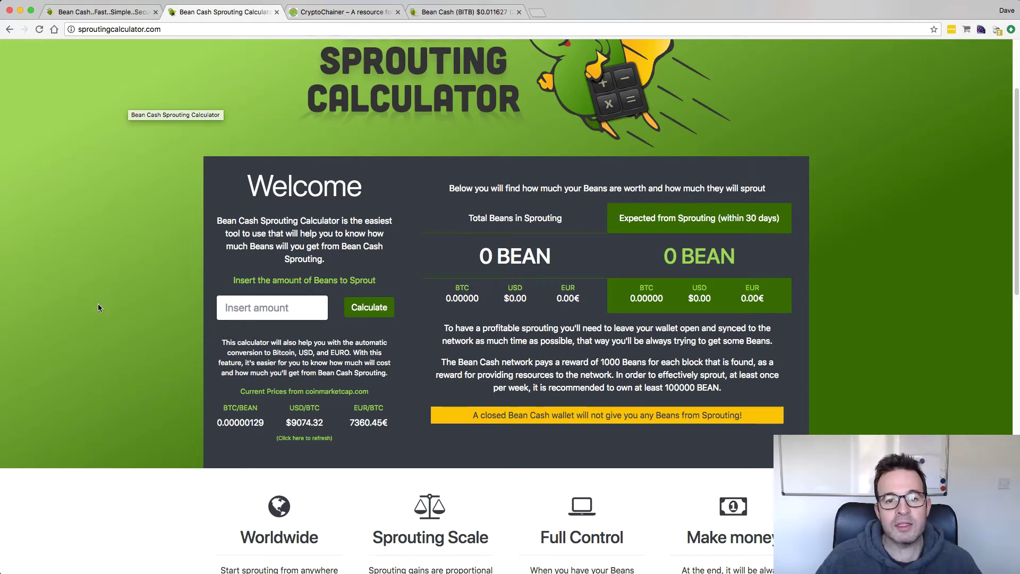
Calculate the 30-day return for 127292 beans, giving 5 091.68 BEAN
click(270, 309)
text(127)
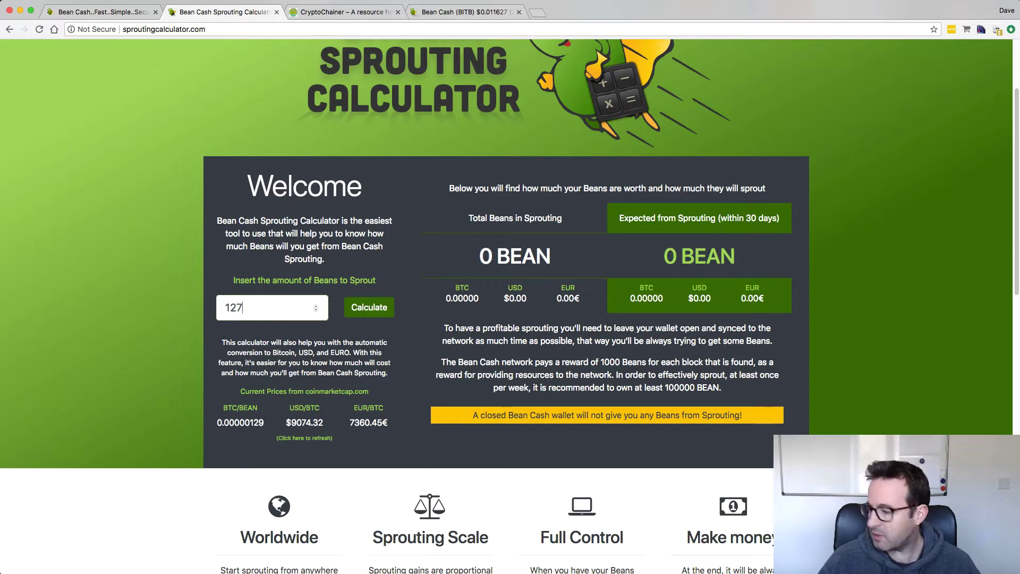
text(292)
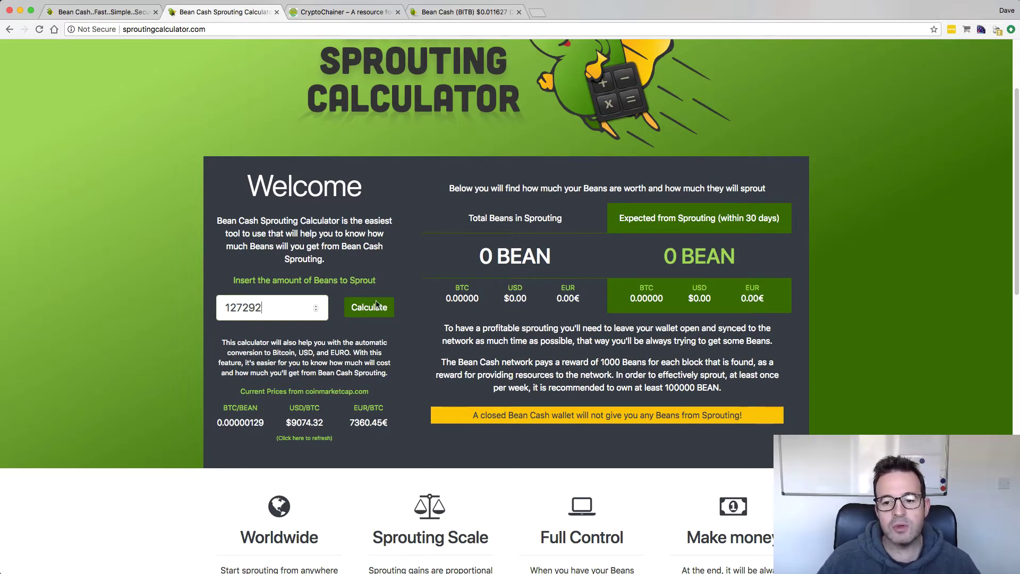
click(369, 307)
scroll(94, 286, down, 1)
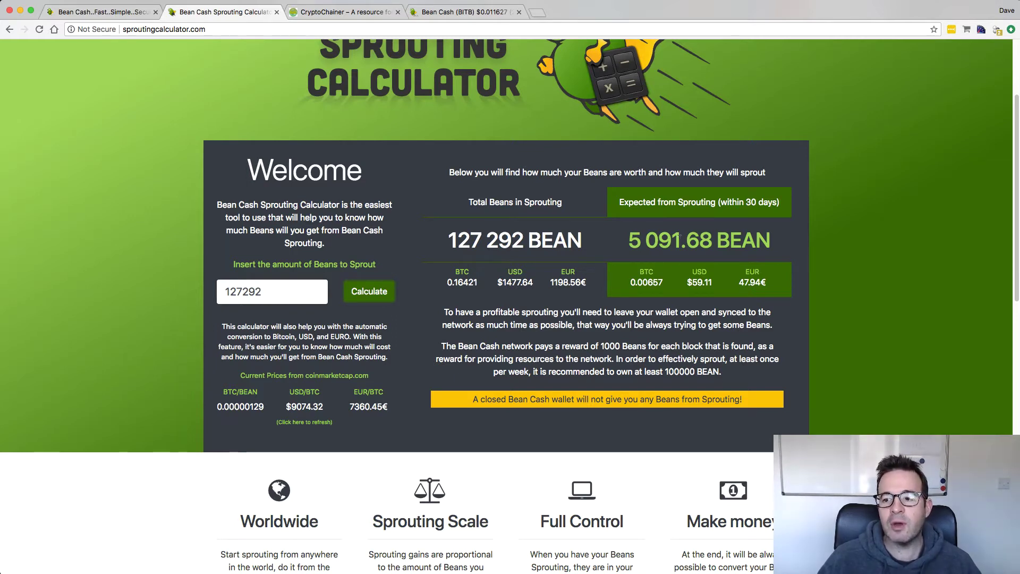
drag(681, 239, 660, 240)
click(659, 240)
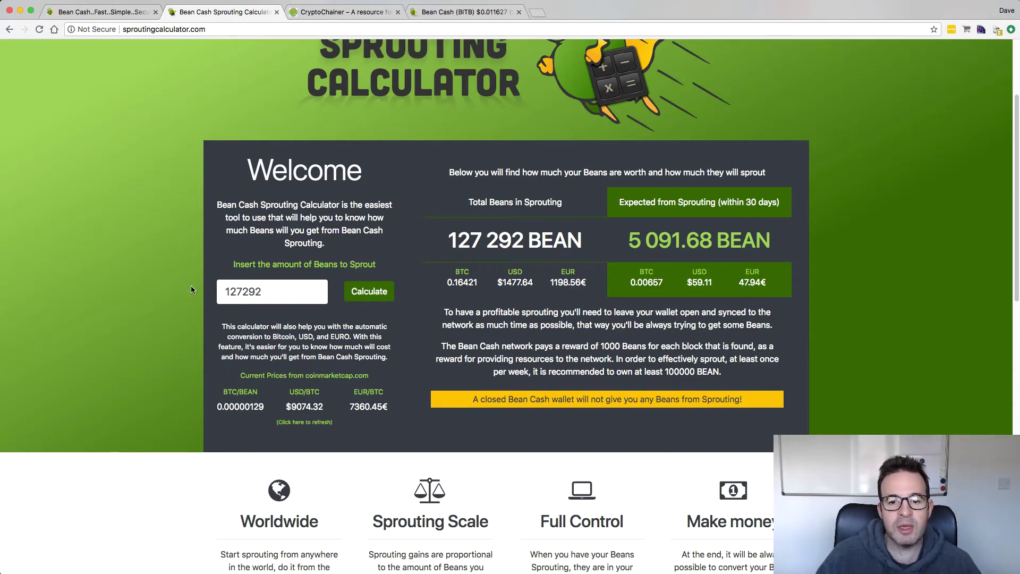
scroll(124, 260, down, 15)
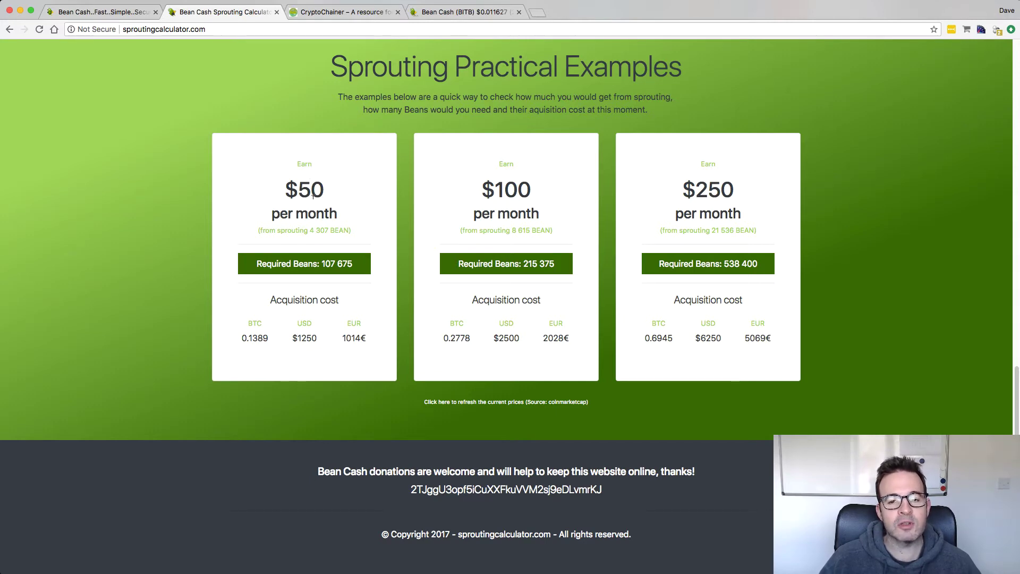
scroll(308, 255, up, 3)
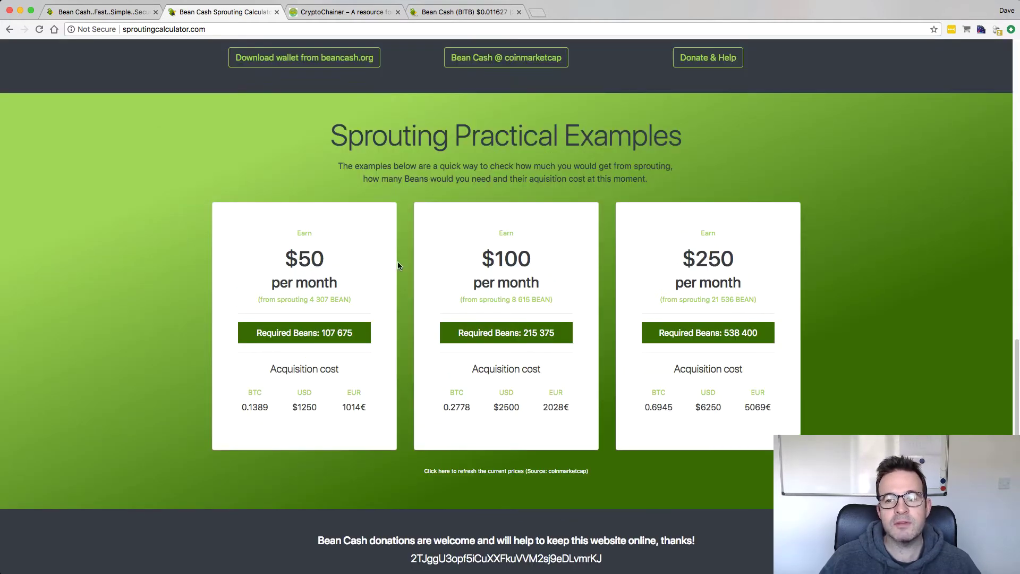
scroll(313, 261, up, 5)
scroll(234, 287, up, 2)
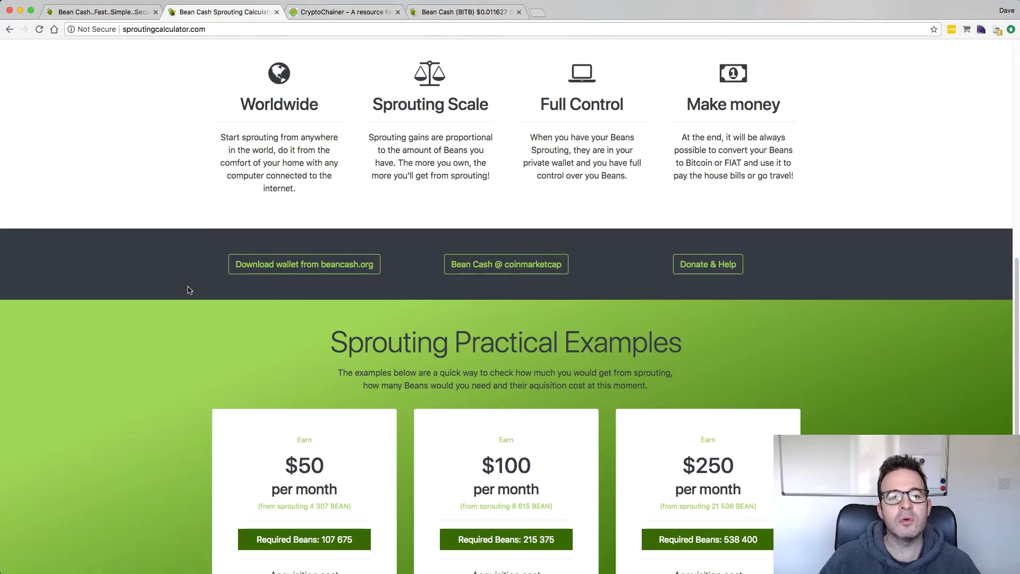
scroll(121, 382, up, 15)
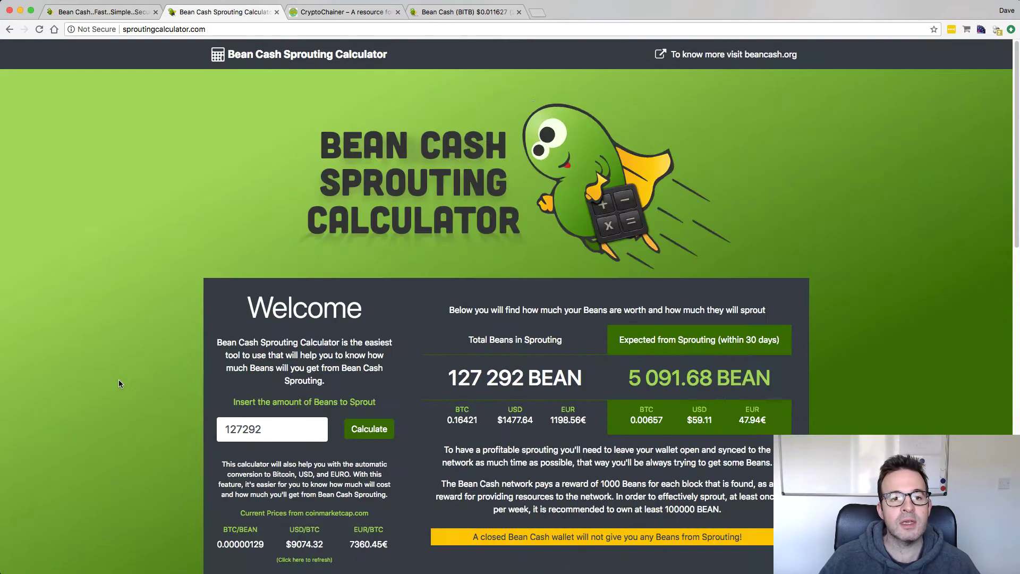
Go to bitbean.org's DOWNLOADS page and read the install steps and Bean Cash Applications list
click(96, 13)
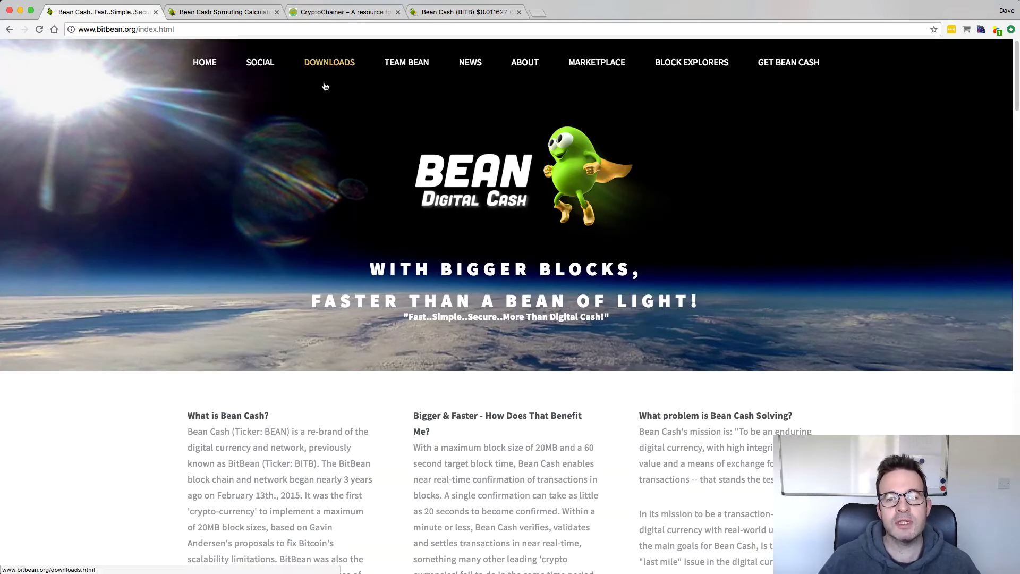
click(329, 65)
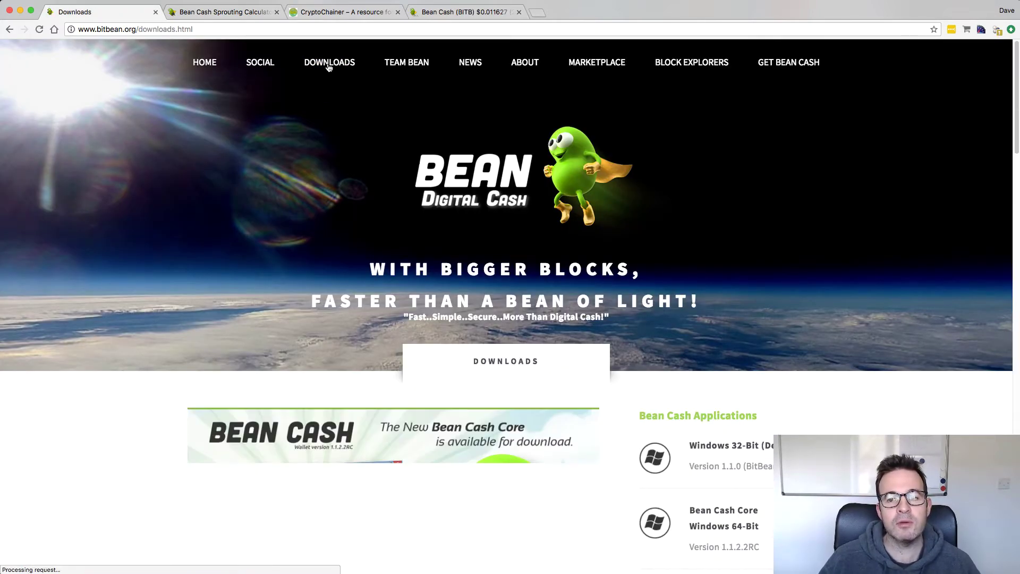
scroll(505, 242, down, 3)
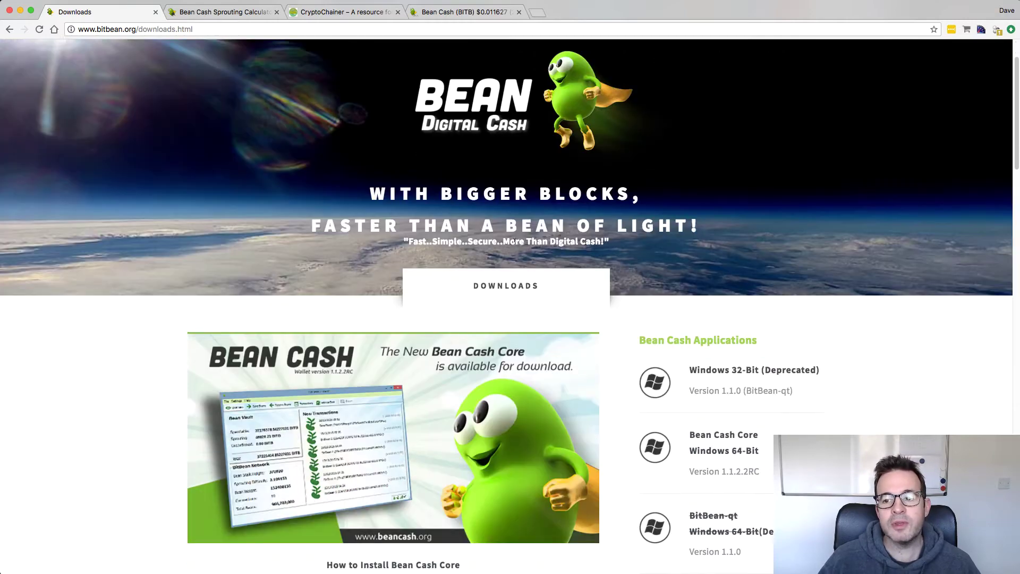
scroll(808, 249, down, 5)
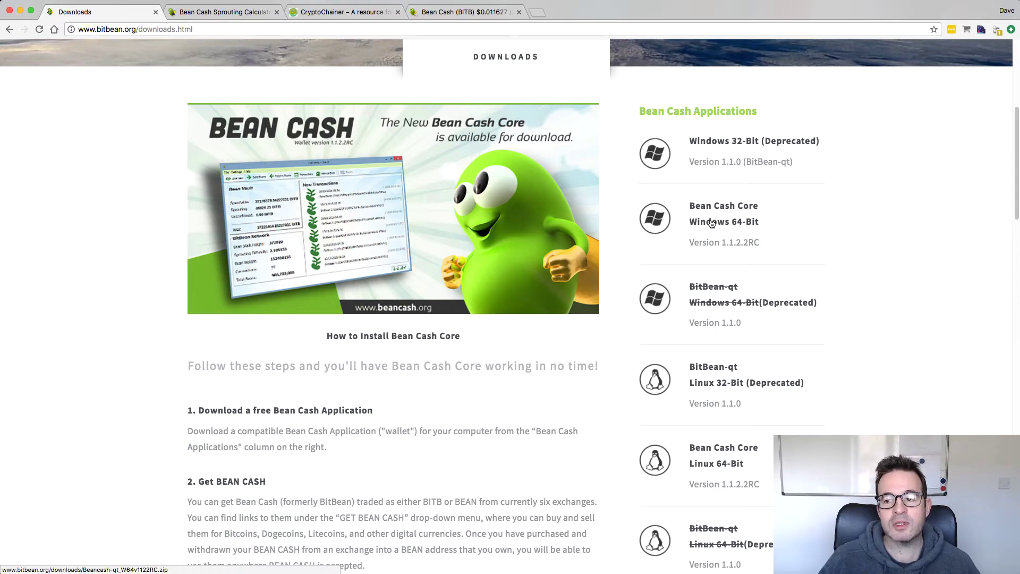
scroll(885, 271, down, 1)
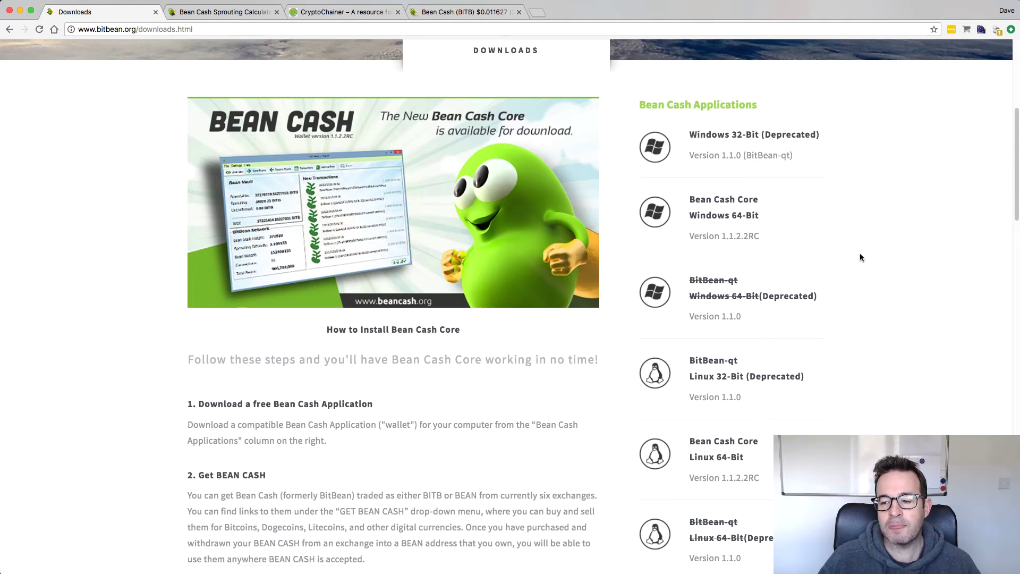
scroll(867, 262, down, 3)
scroll(870, 263, down, 3)
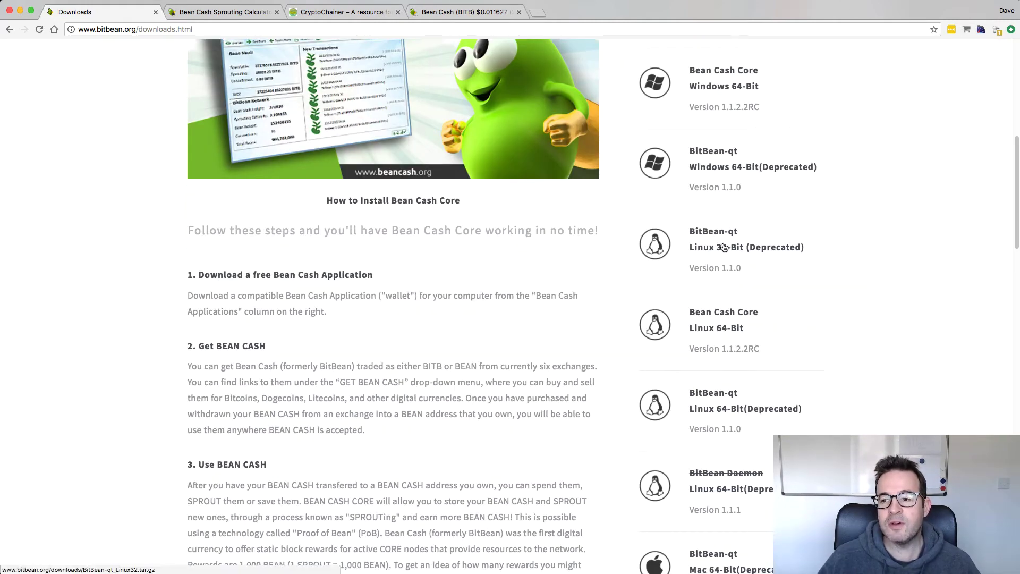
scroll(809, 319, down, 6)
scroll(798, 381, down, 1)
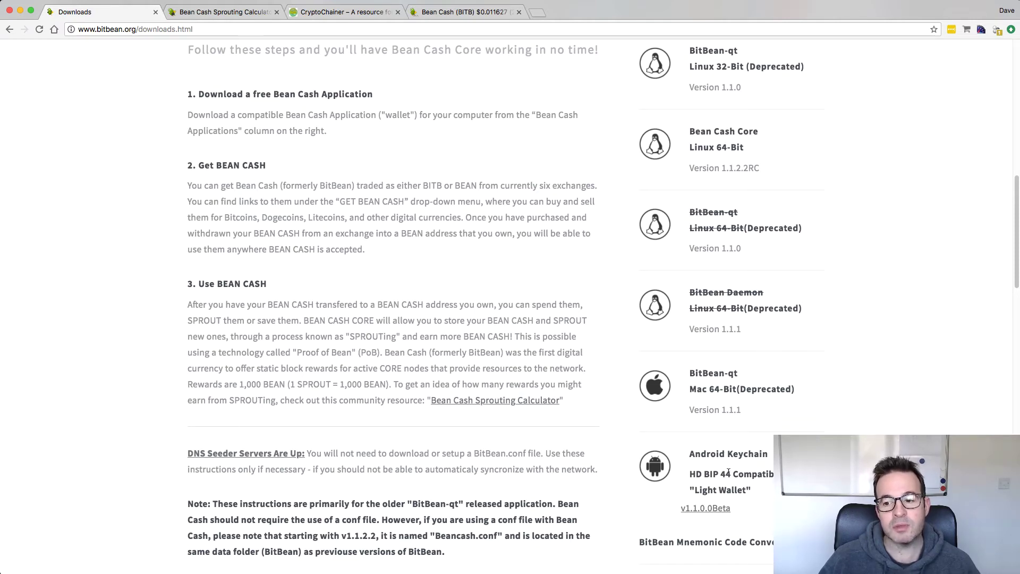
Scroll to the 'Synchronize Your Wallet With the Bean Cash Blockchain Faster!' section
scroll(110, 336, up, 12)
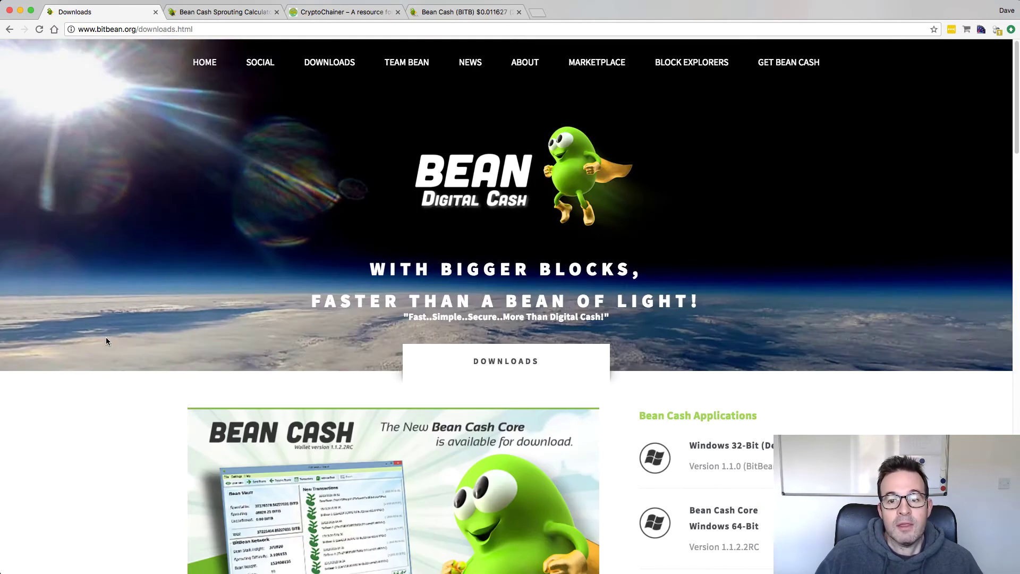
scroll(107, 337, down, 5)
scroll(106, 341, down, 3)
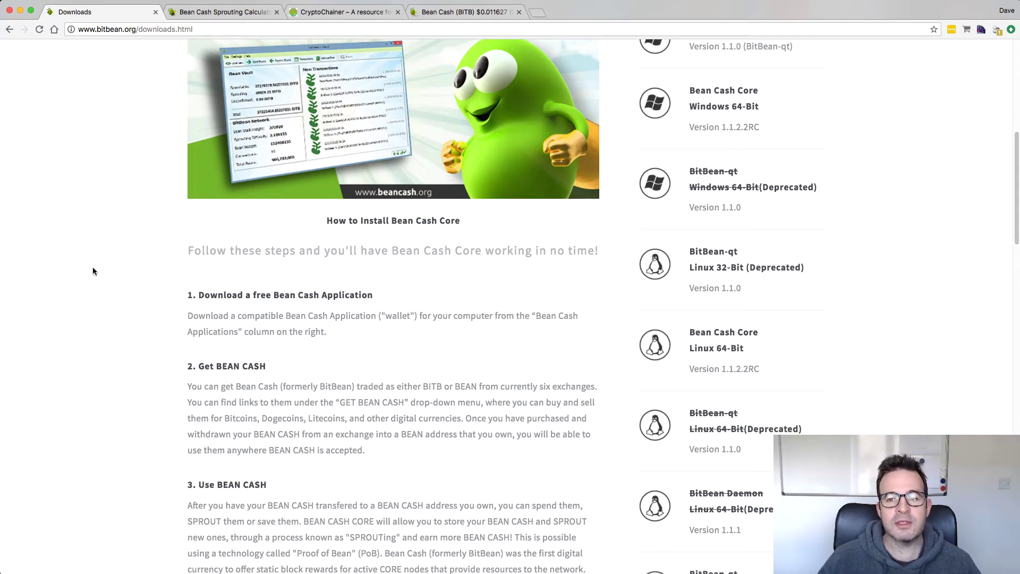
scroll(93, 268, down, 1)
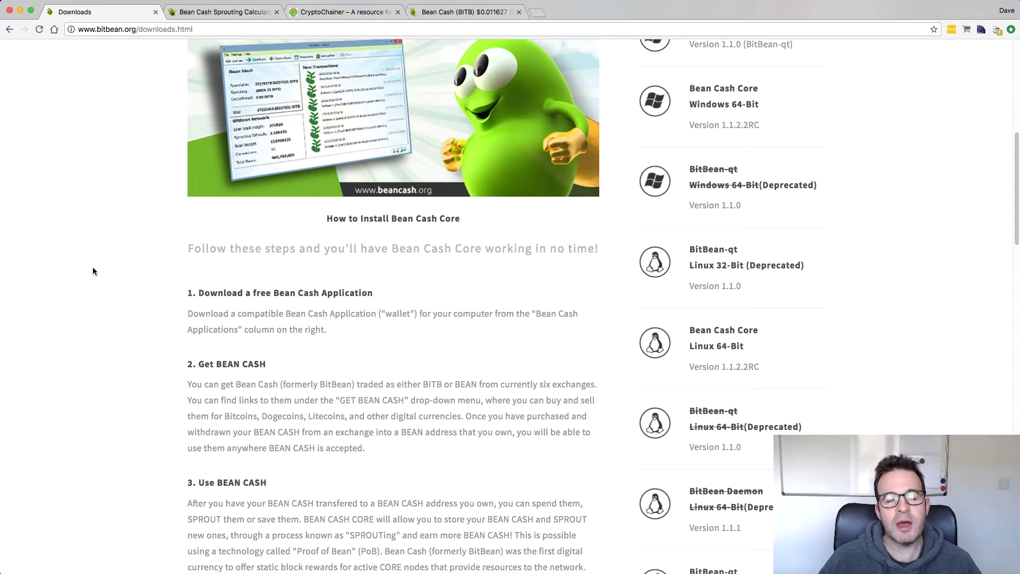
scroll(92, 271, down, 10)
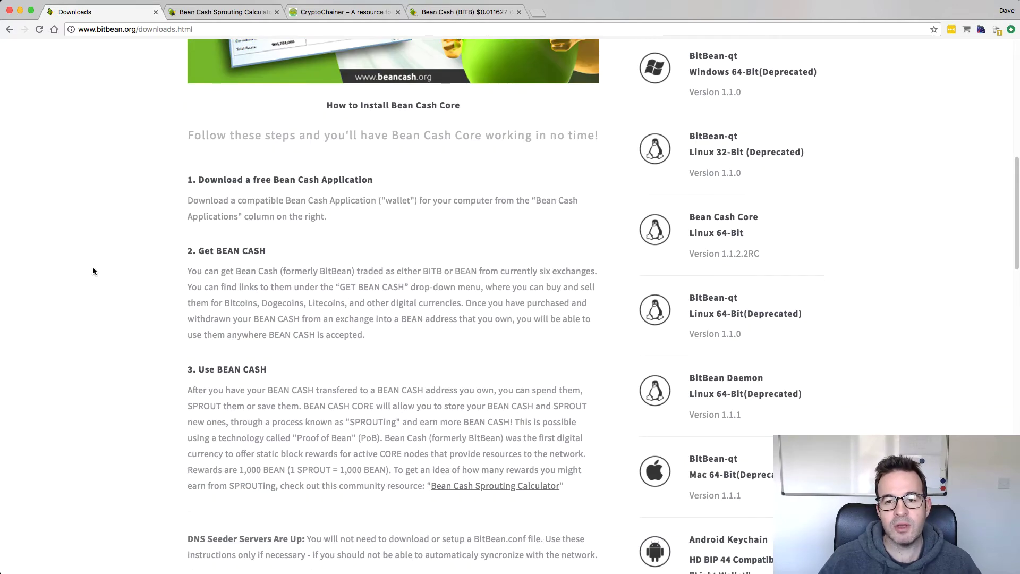
scroll(92, 271, down, 20)
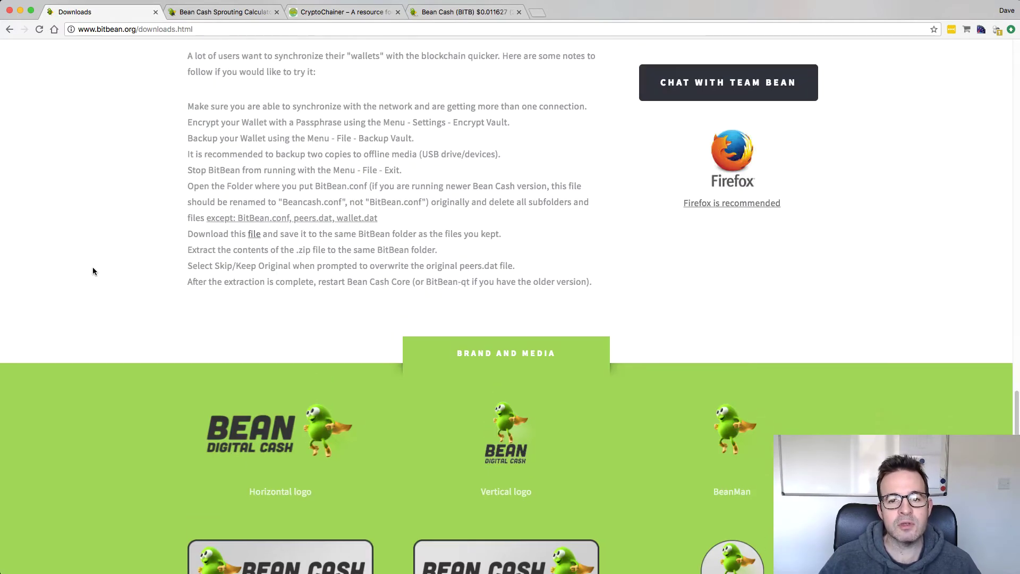
scroll(92, 271, up, 3)
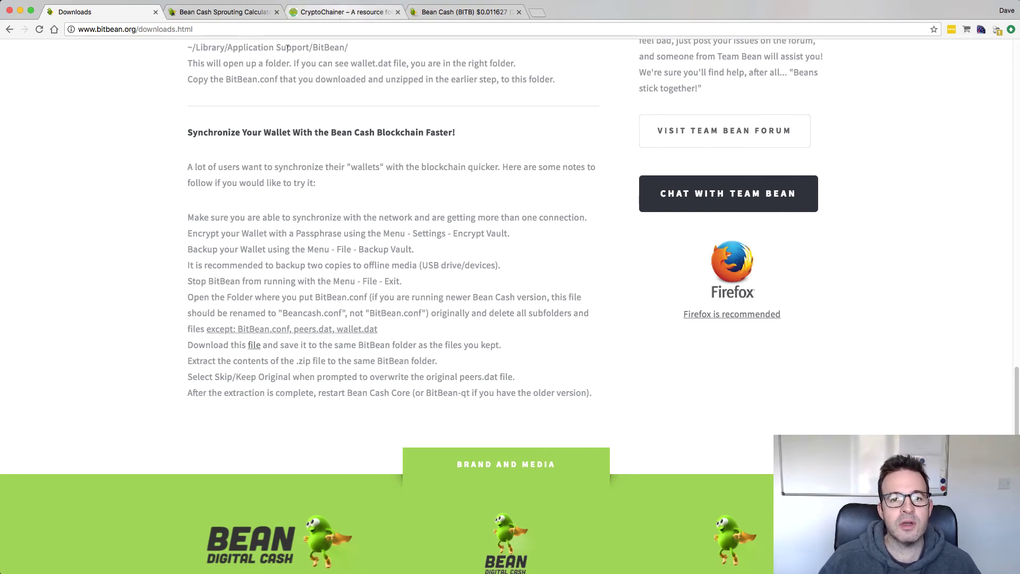
Browse CryptoChainer's Blockchain Snapshot Downloads down to the BitBean entry and back to the top
click(343, 12)
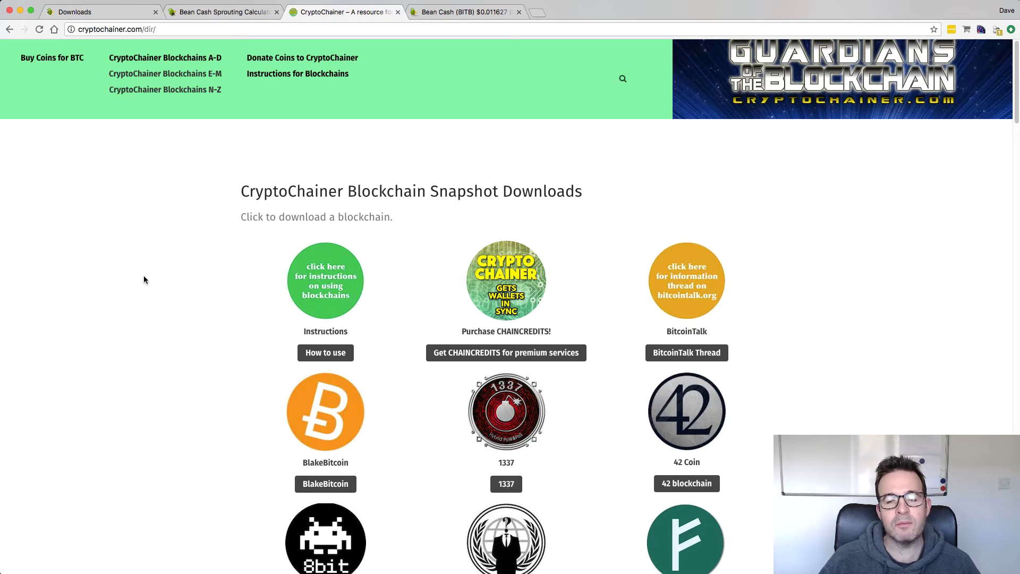
scroll(146, 272, down, 15)
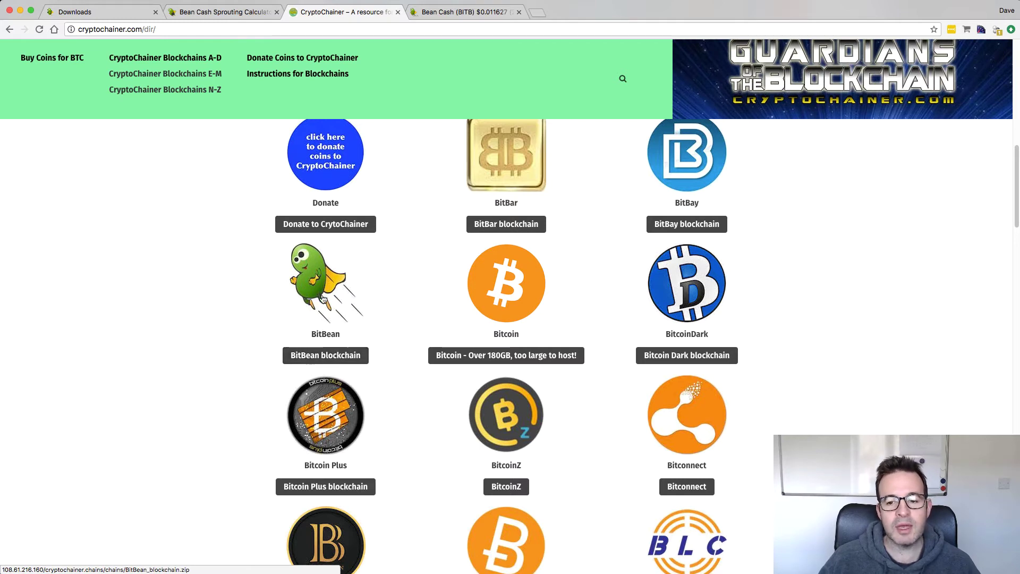
scroll(131, 295, down, 3)
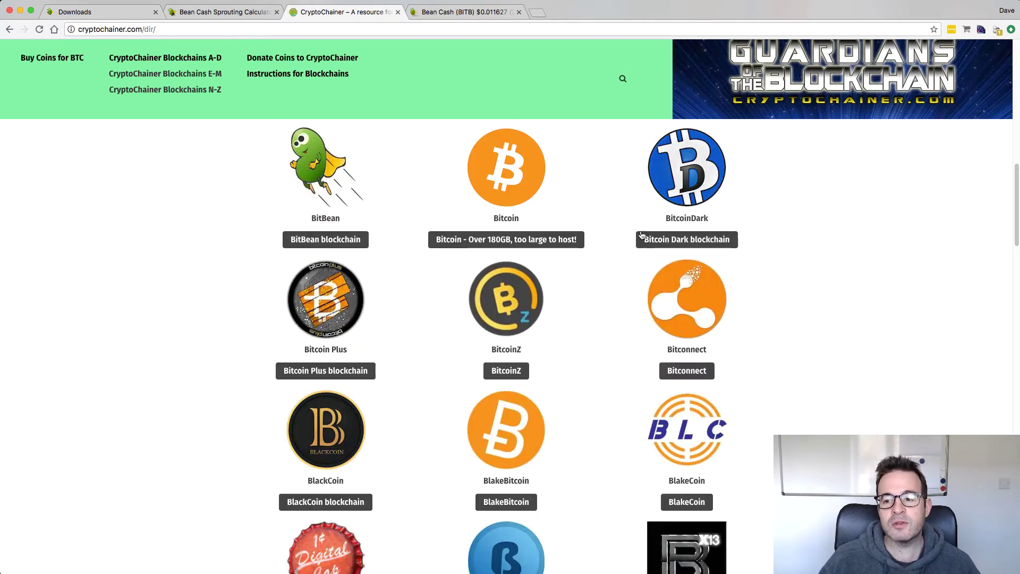
scroll(240, 238, up, 5)
scroll(240, 238, down, 2)
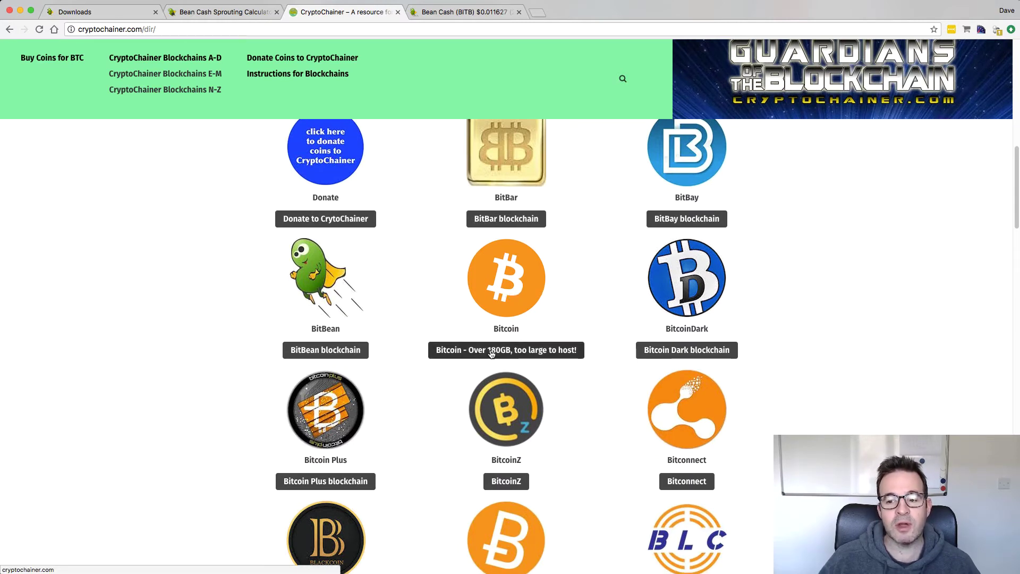
scroll(532, 345, down, 15)
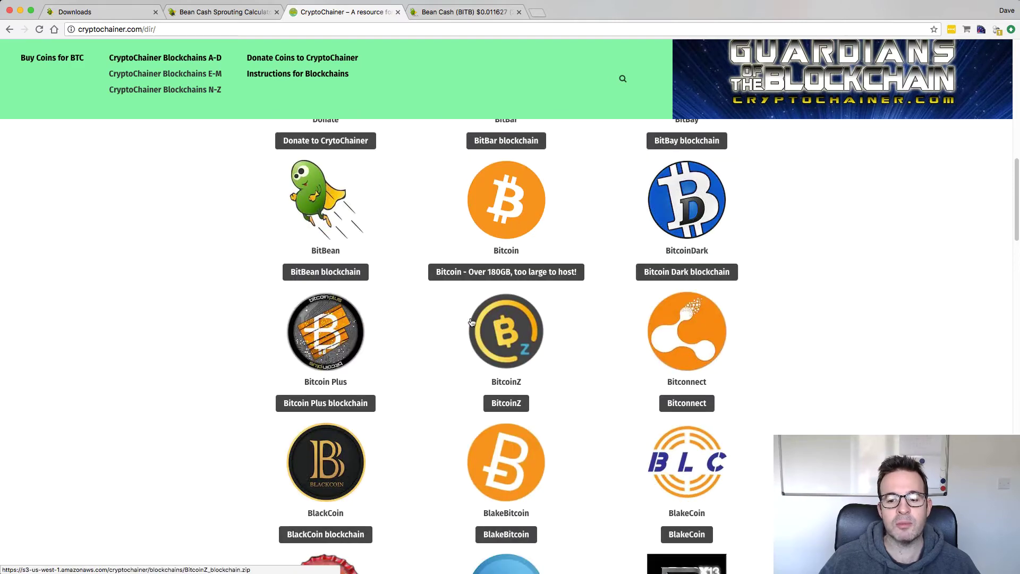
scroll(414, 335, down, 5)
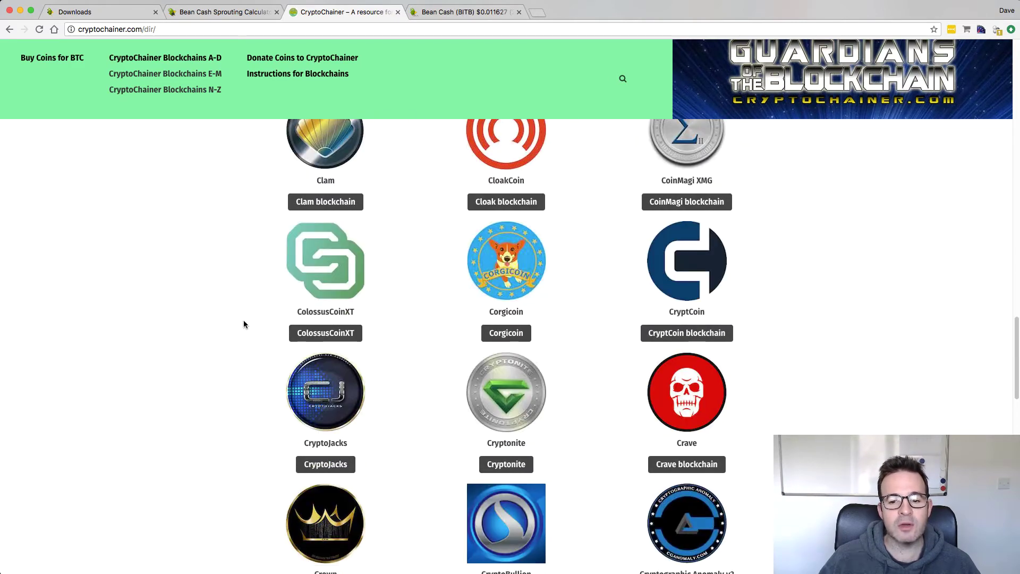
scroll(224, 330, up, 20)
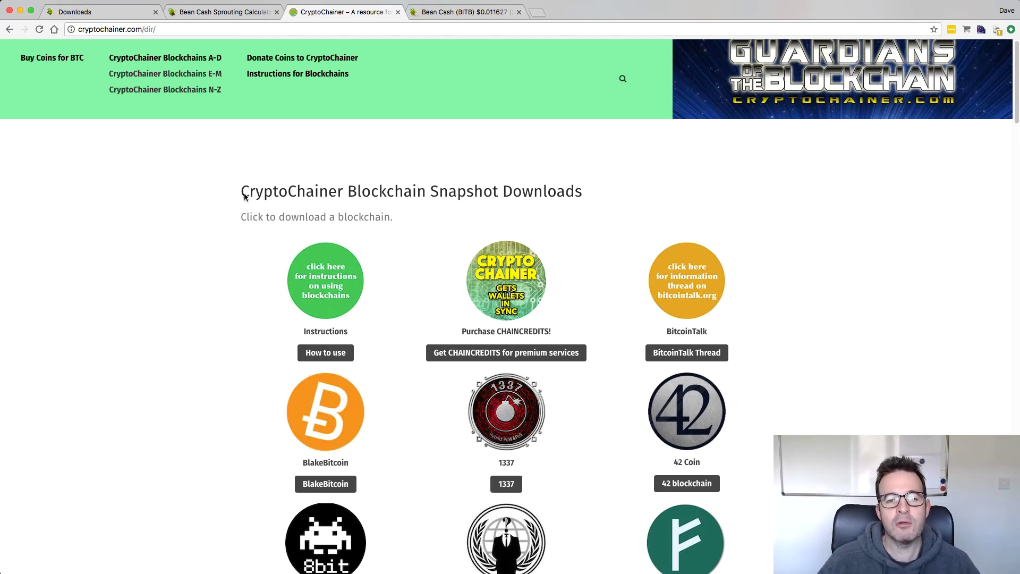
Return to the bitbean.org Downloads tab
click(97, 14)
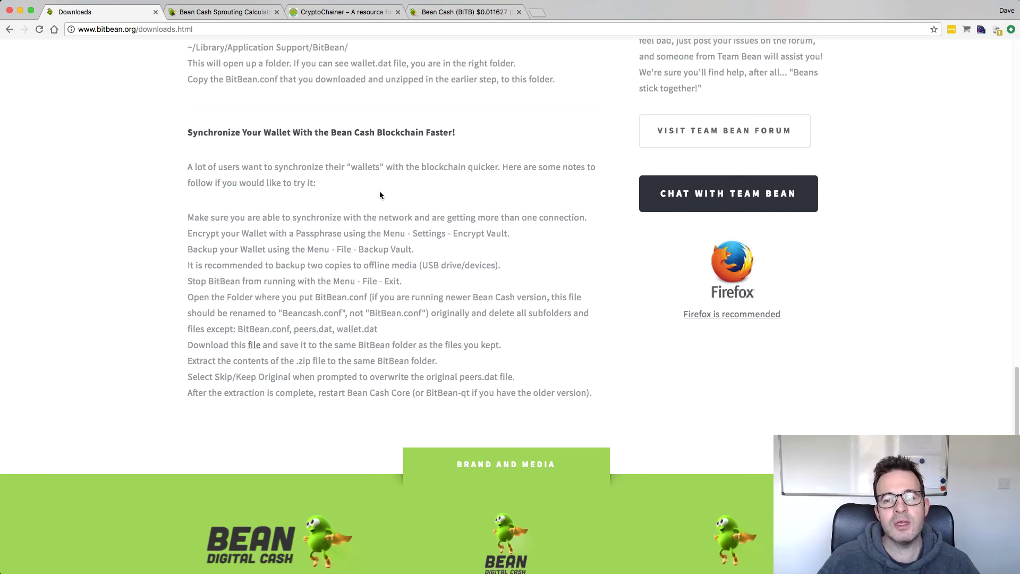
Show the Markets table of the Bean Cash (BITB) CoinMarketCap page, listing exchanges like Upbit and Bittrex
click(465, 13)
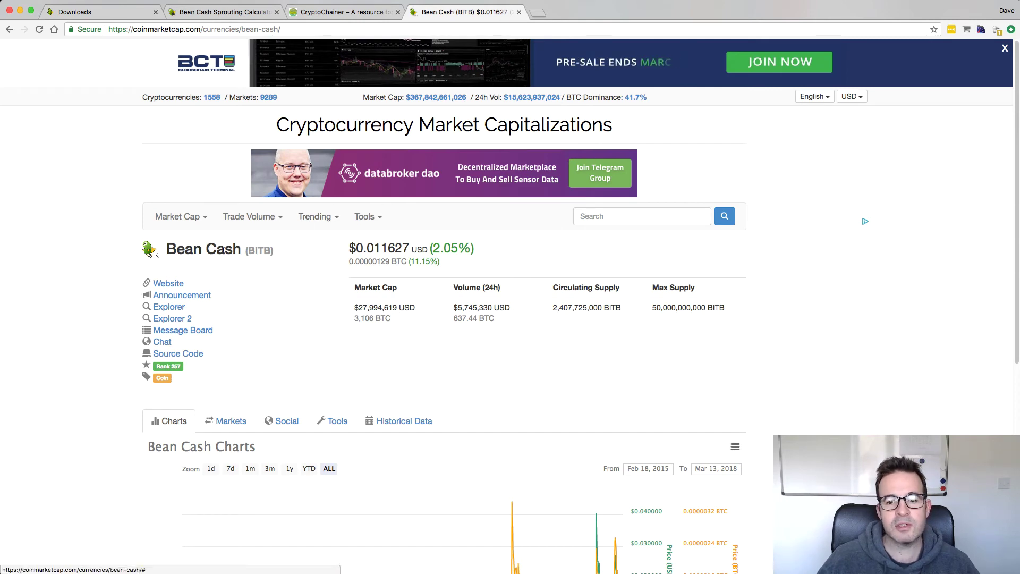
scroll(255, 263, down, 3)
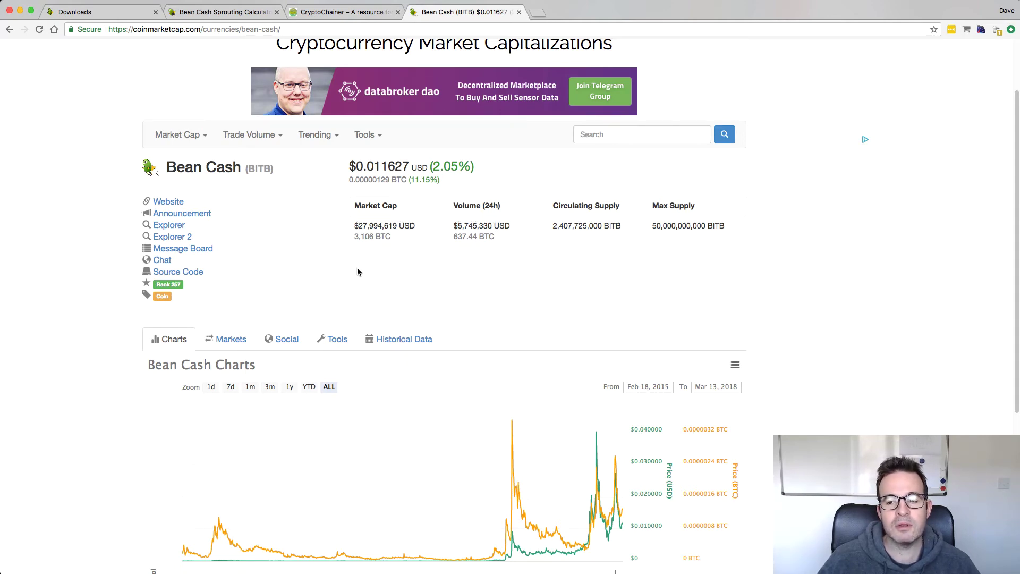
scroll(289, 259, down, 3)
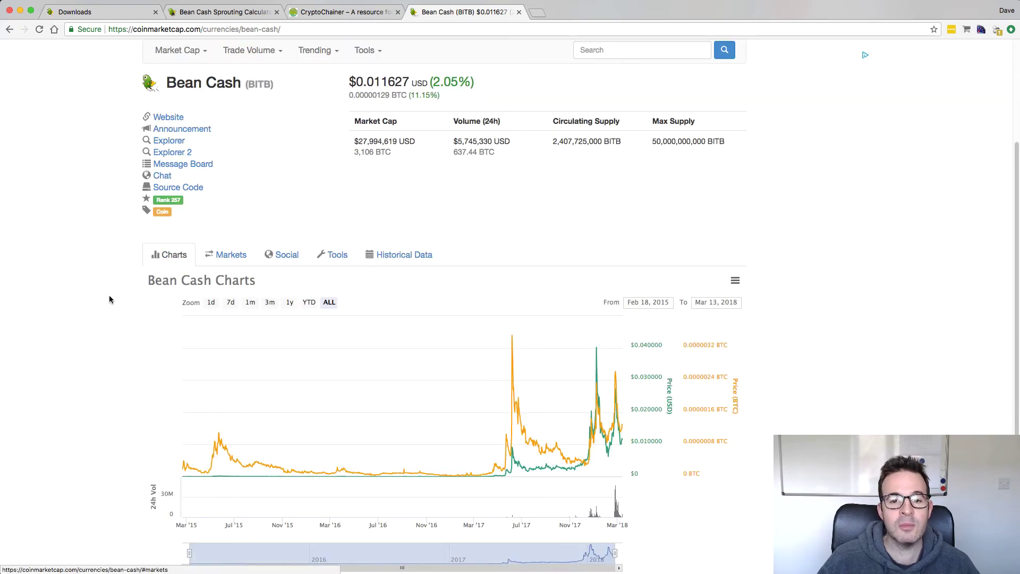
click(232, 255)
scroll(79, 291, down, 7)
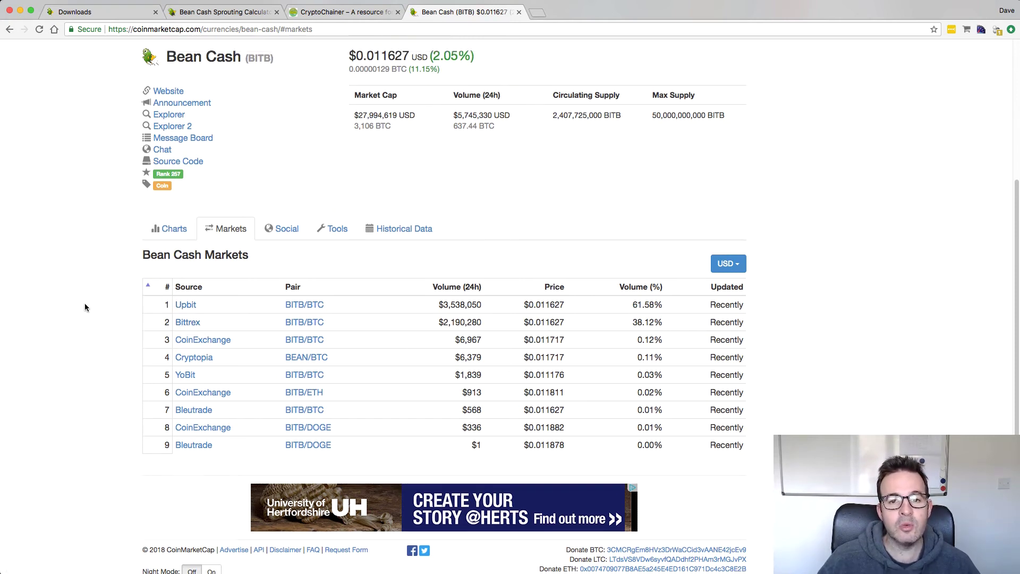
scroll(83, 307, up, 3)
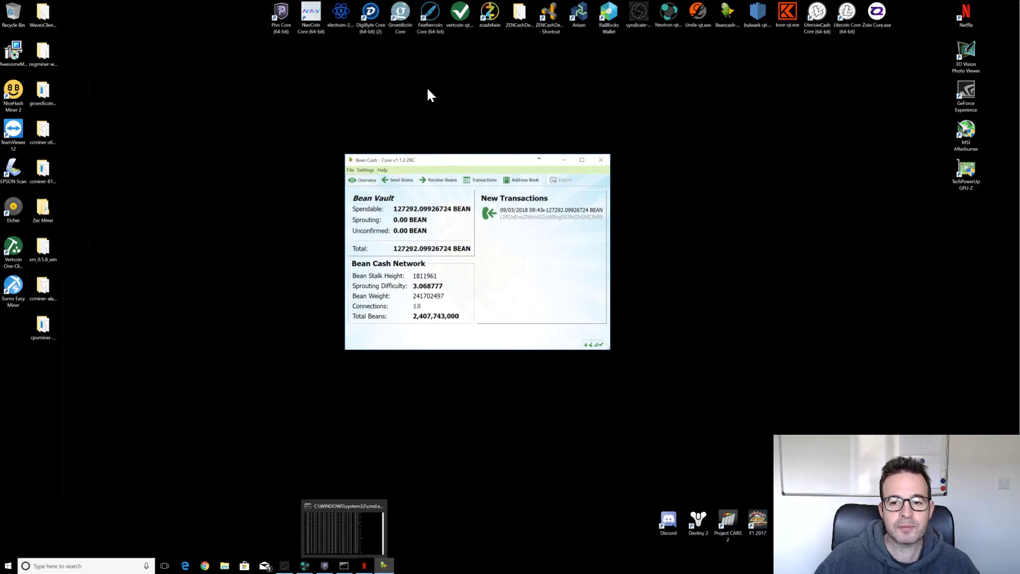
Reposition the Bean Cash Core window and choose File > Backup Wallet…
drag(455, 157, 447, 151)
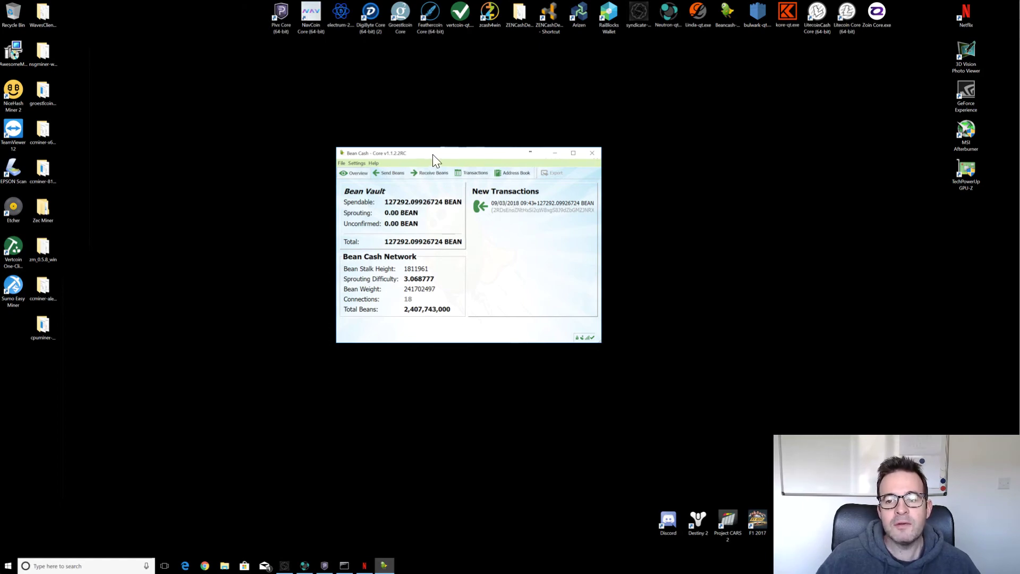
drag(434, 155, 421, 152)
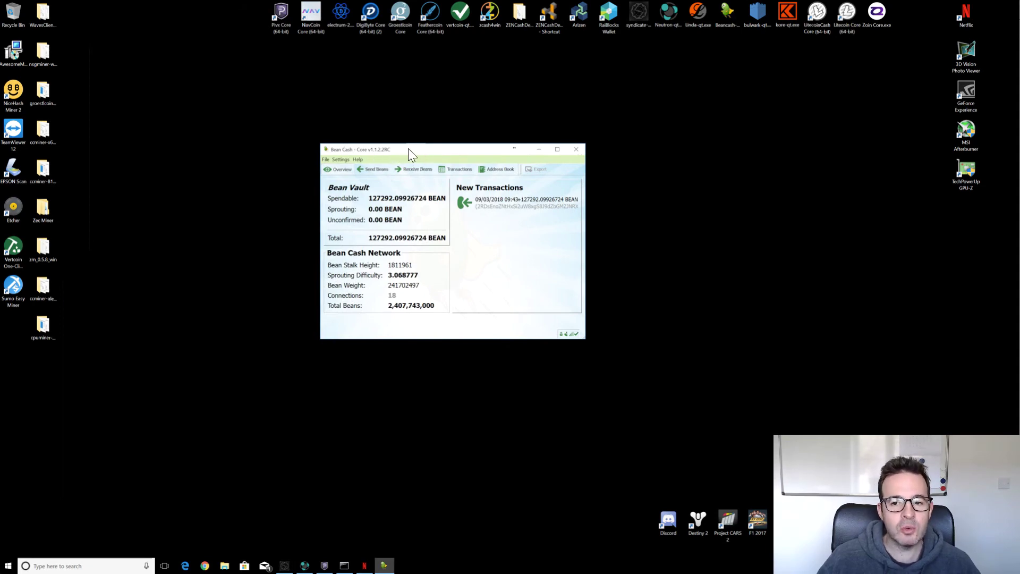
click(340, 159)
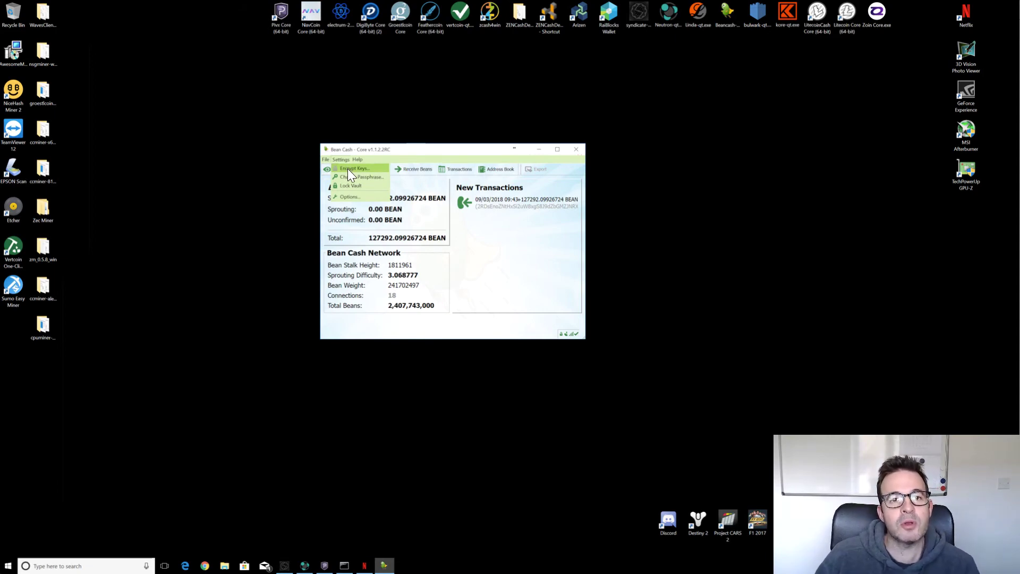
click(436, 150)
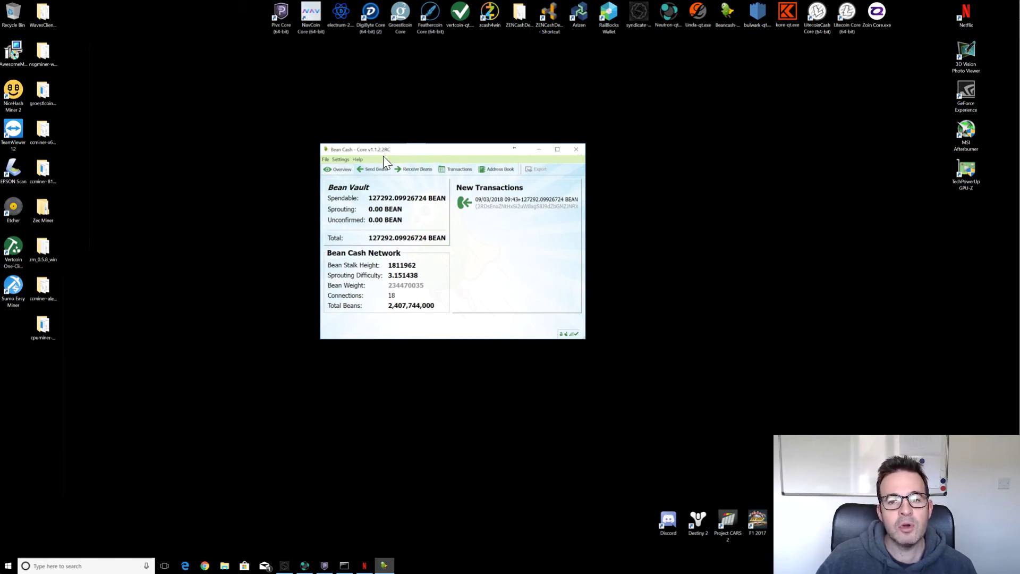
click(325, 161)
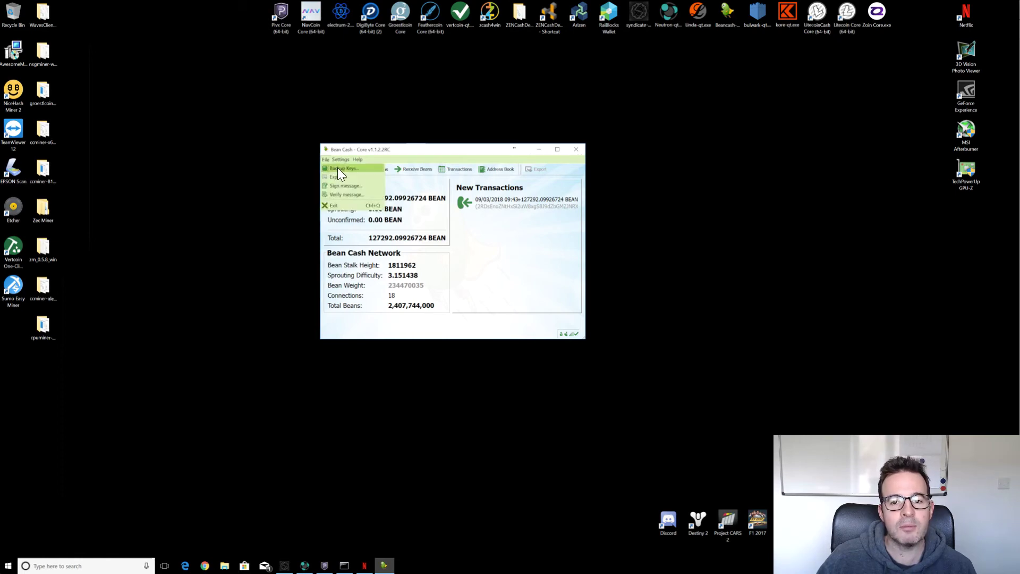
click(337, 168)
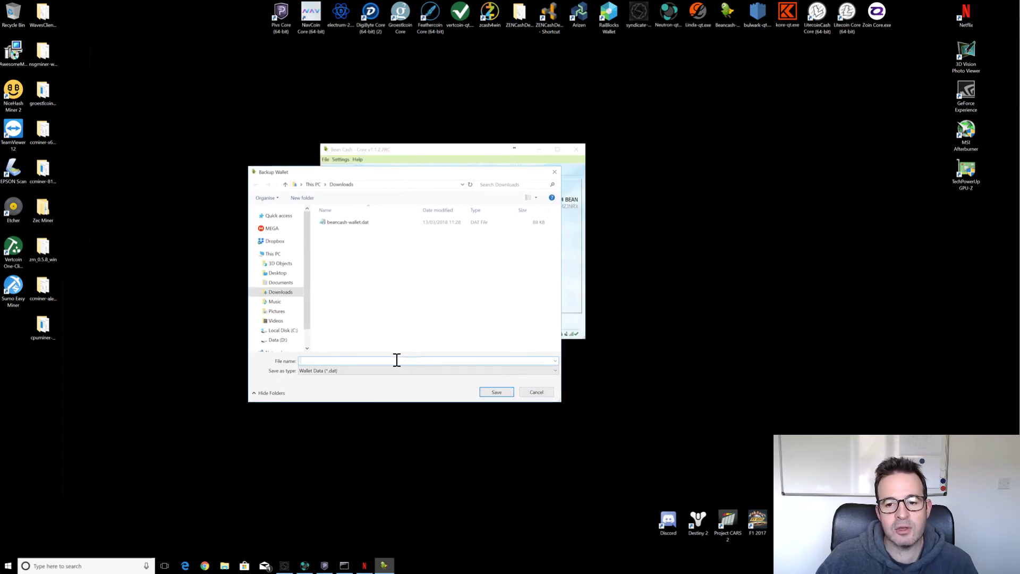
Save the backup as beancash-wallet.dat in Downloads, replacing the existing copy
text(bean)
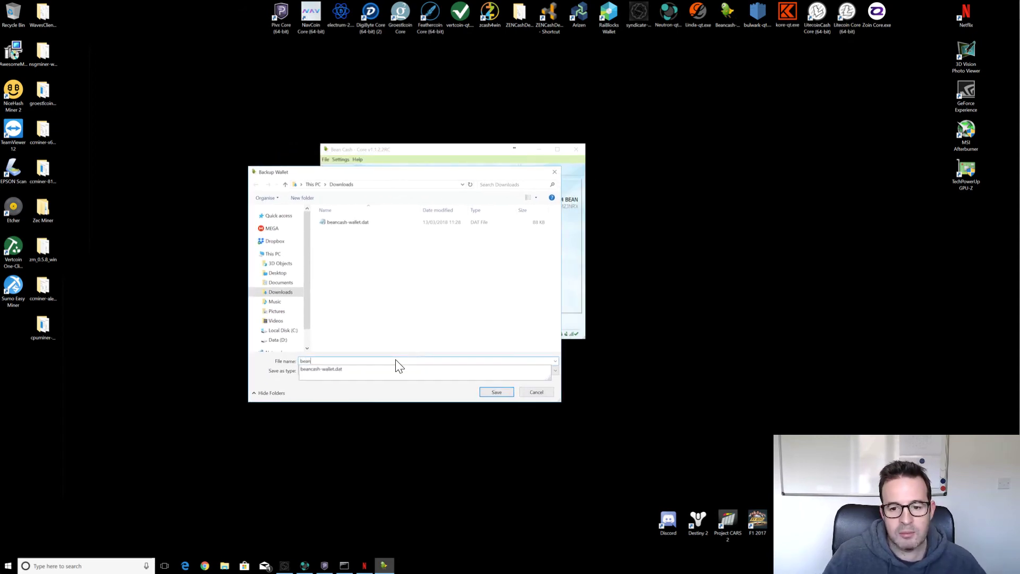
click(365, 223)
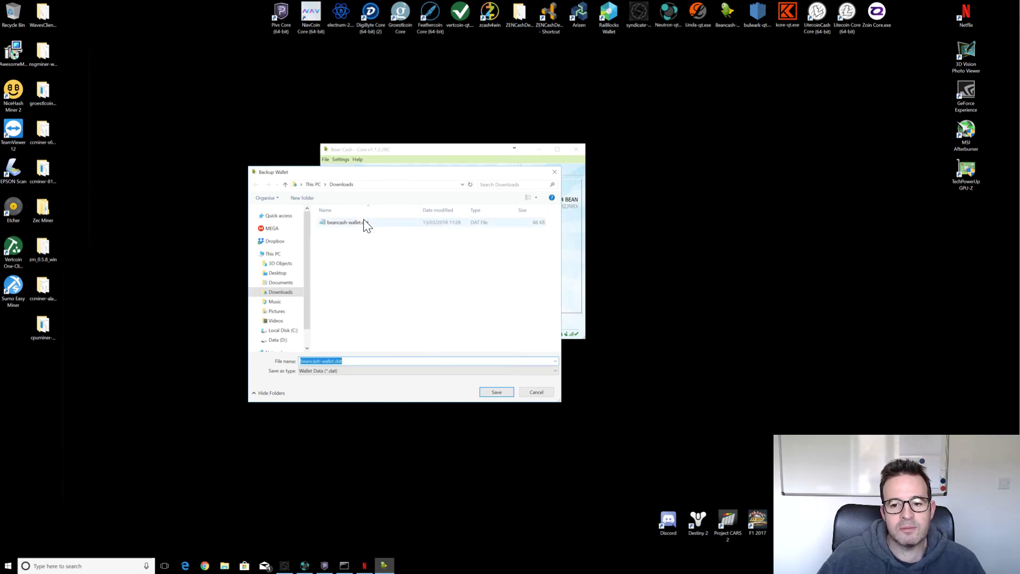
click(495, 389)
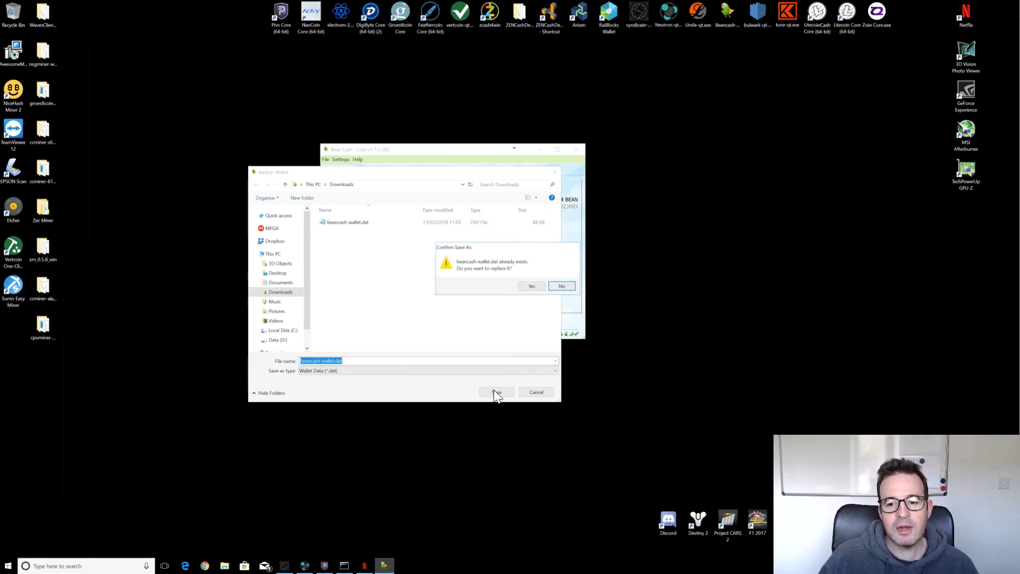
click(532, 285)
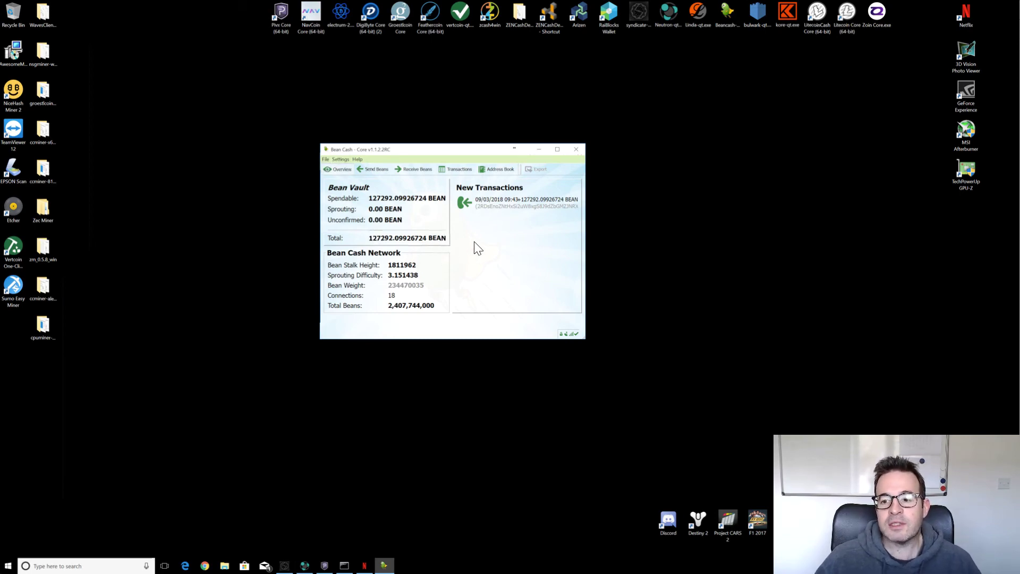
Copy the address from Receive Beans, then go back to Overview
click(413, 169)
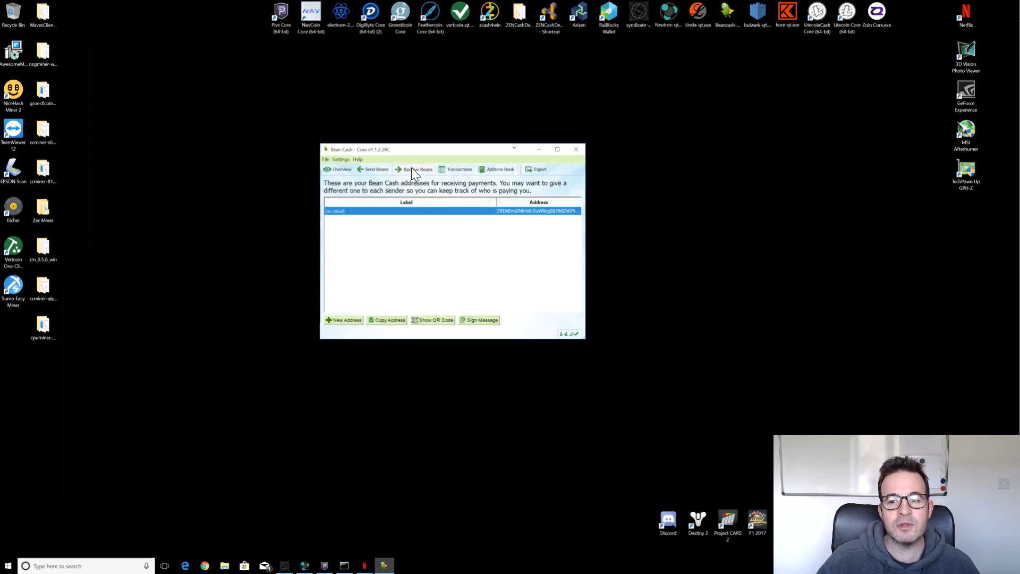
right_click(518, 212)
click(530, 214)
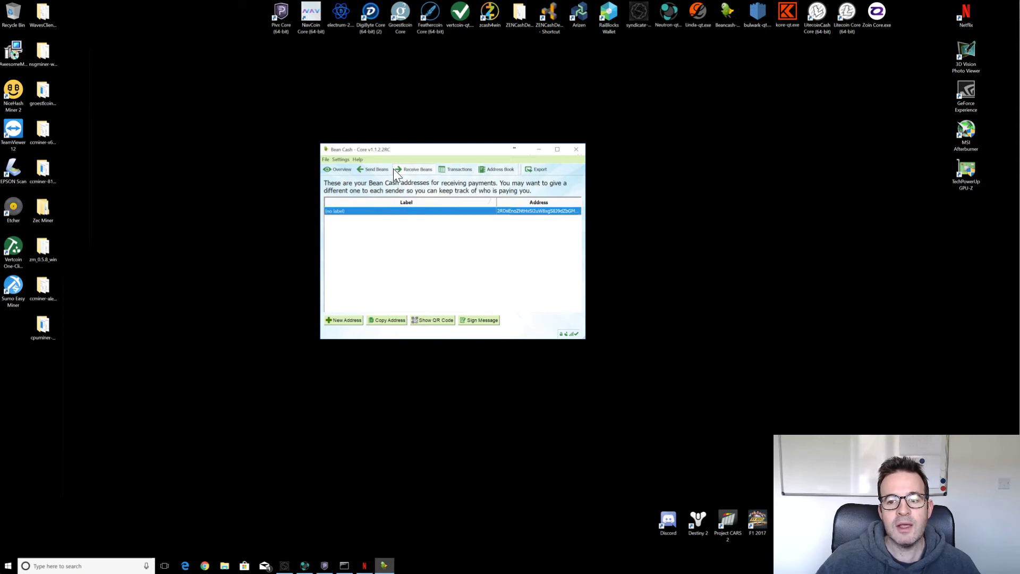
click(335, 169)
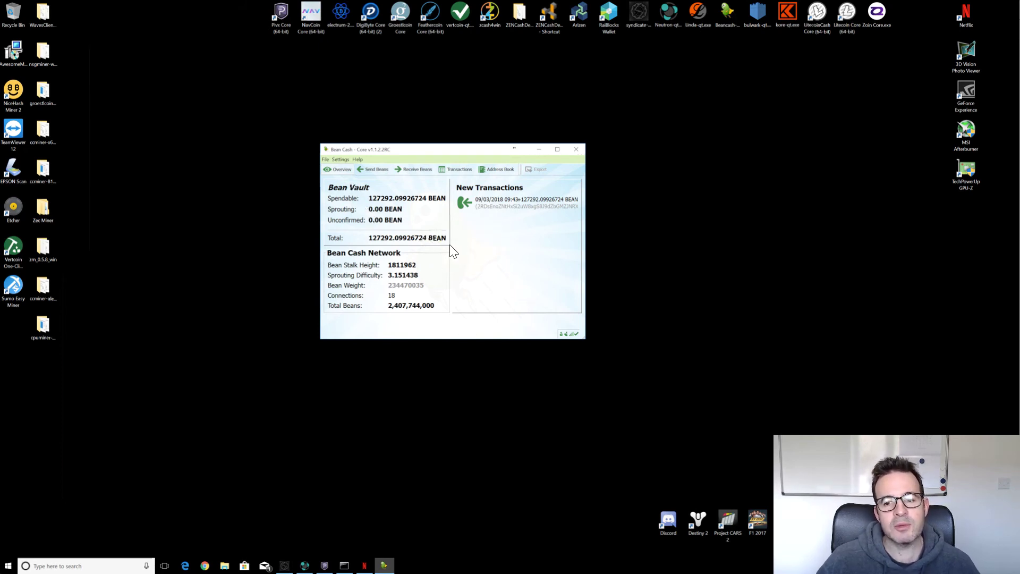
Lock the wallet with Settings > Lock Vault
click(339, 159)
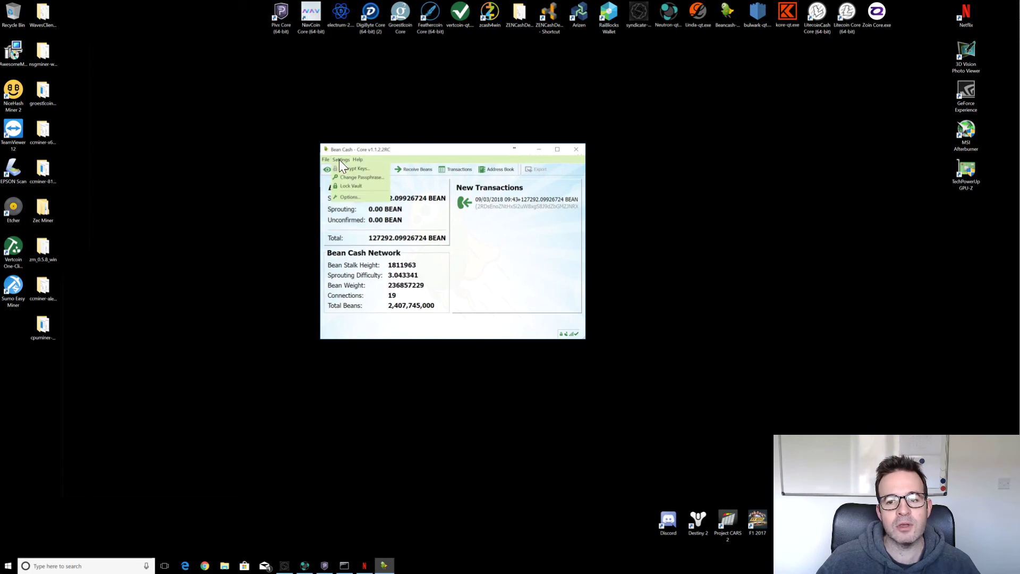
click(353, 186)
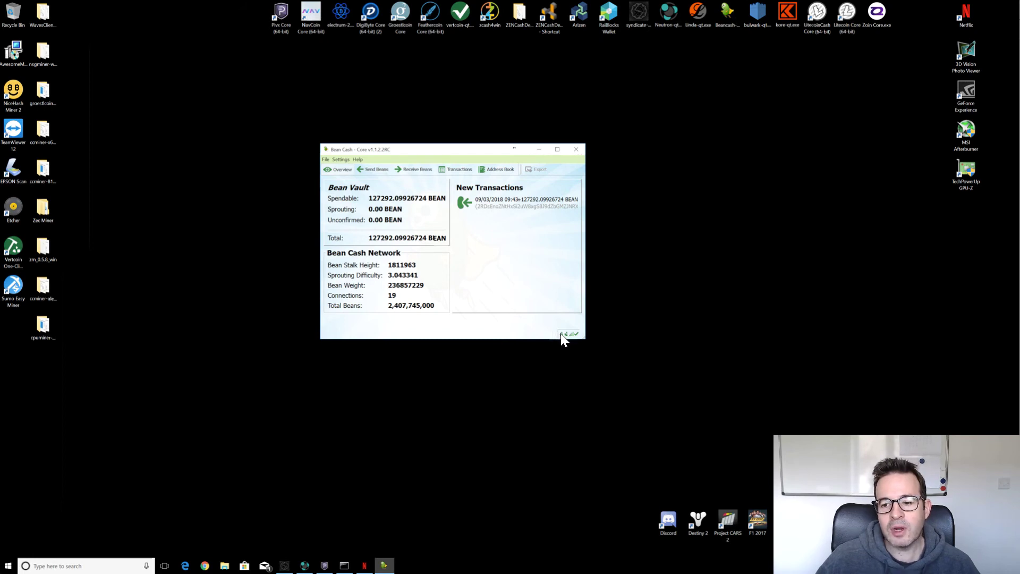
mouse_move(561, 335)
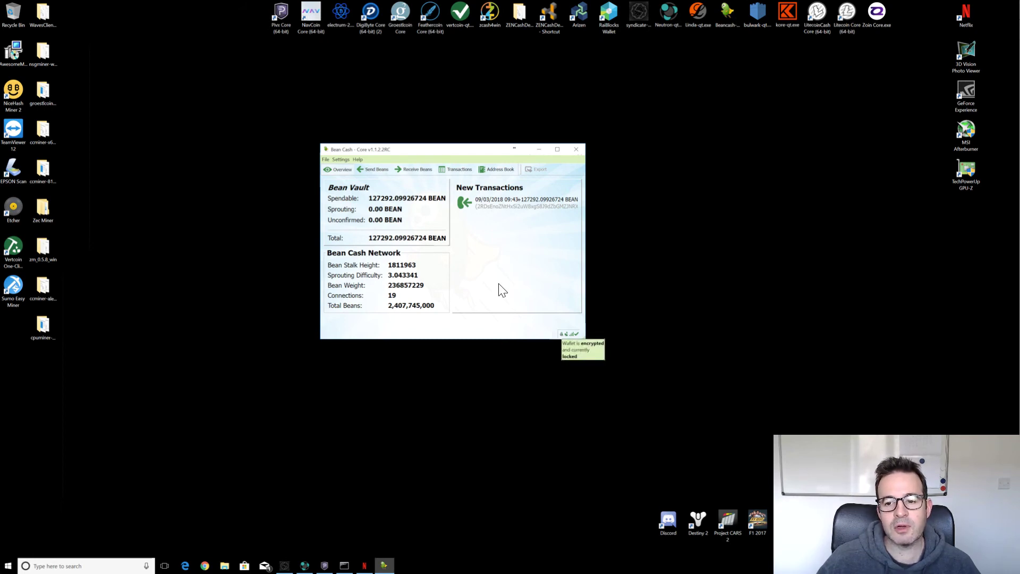
Unlock the vault with the wallet passphrase, For Sprouting only ticked
click(337, 158)
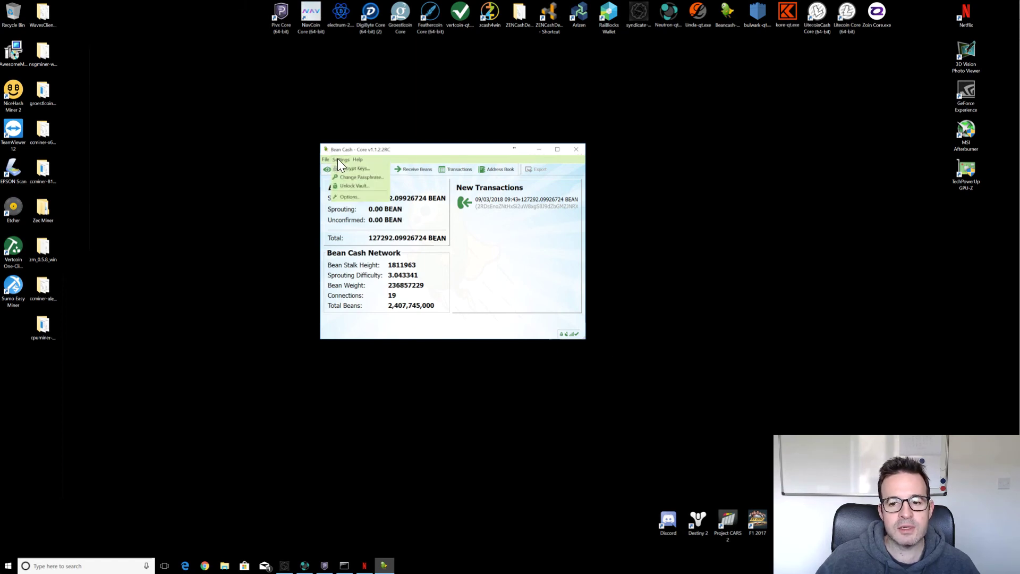
click(352, 186)
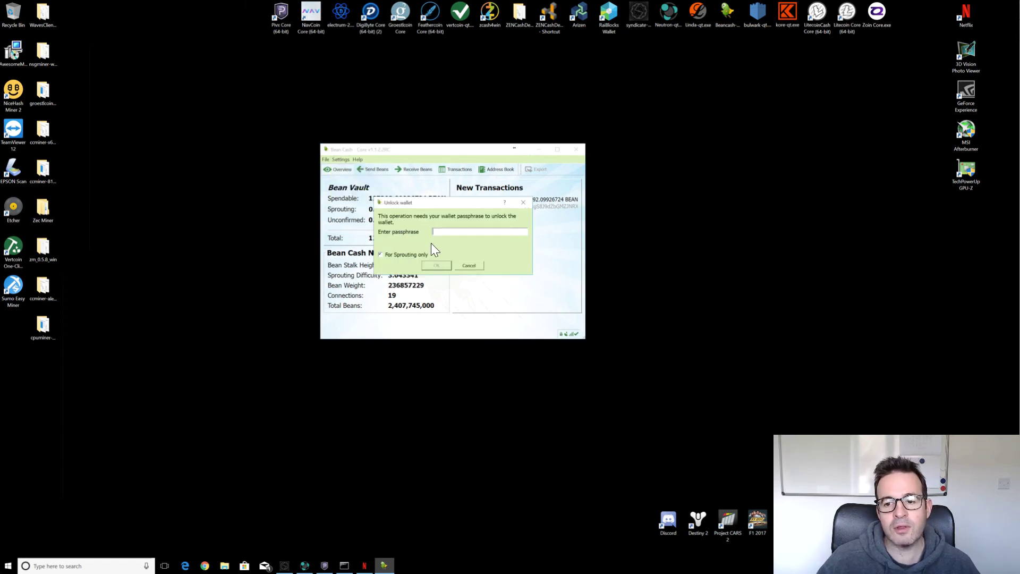
text(•••••••••••)
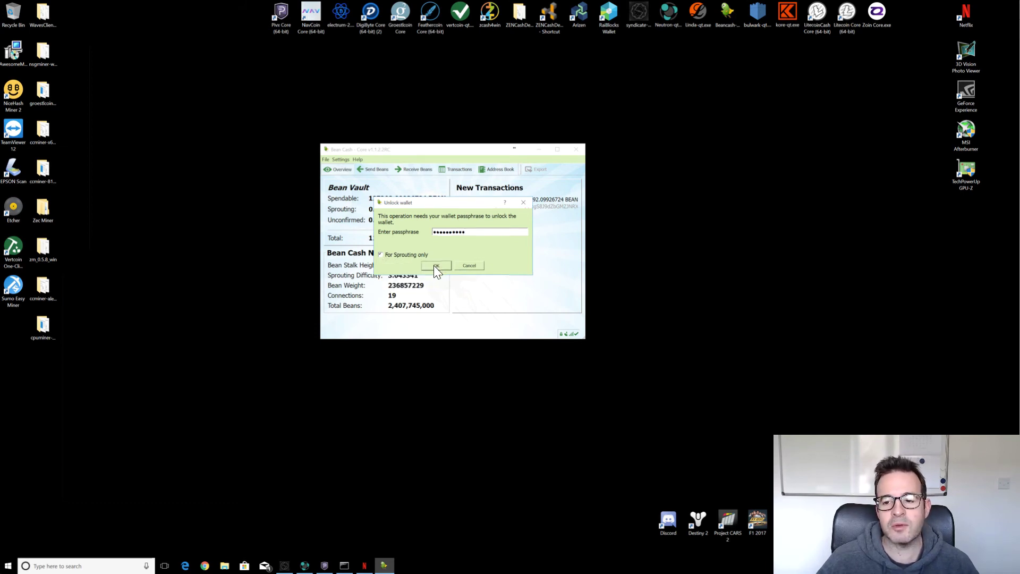
click(434, 264)
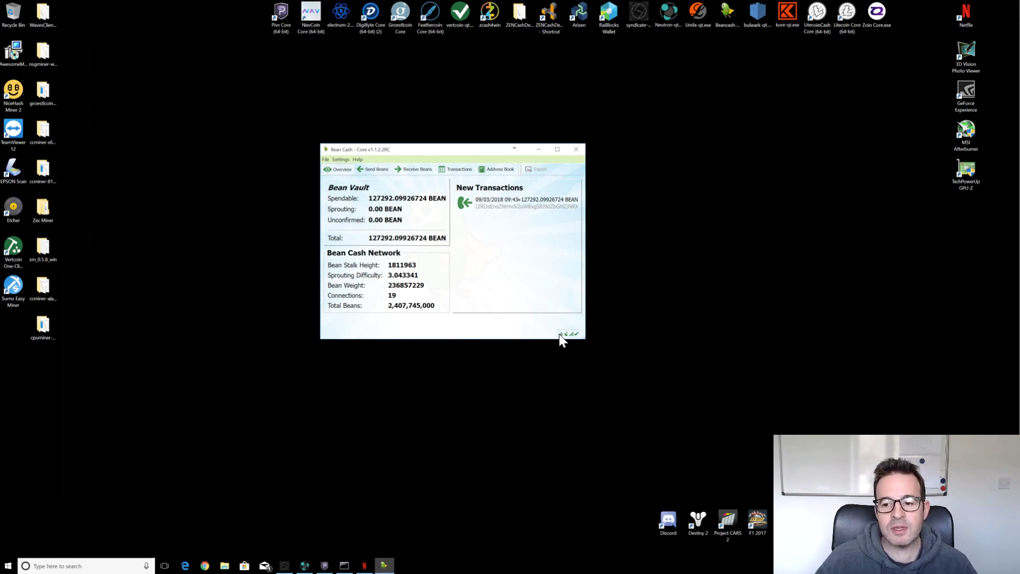
mouse_move(560, 335)
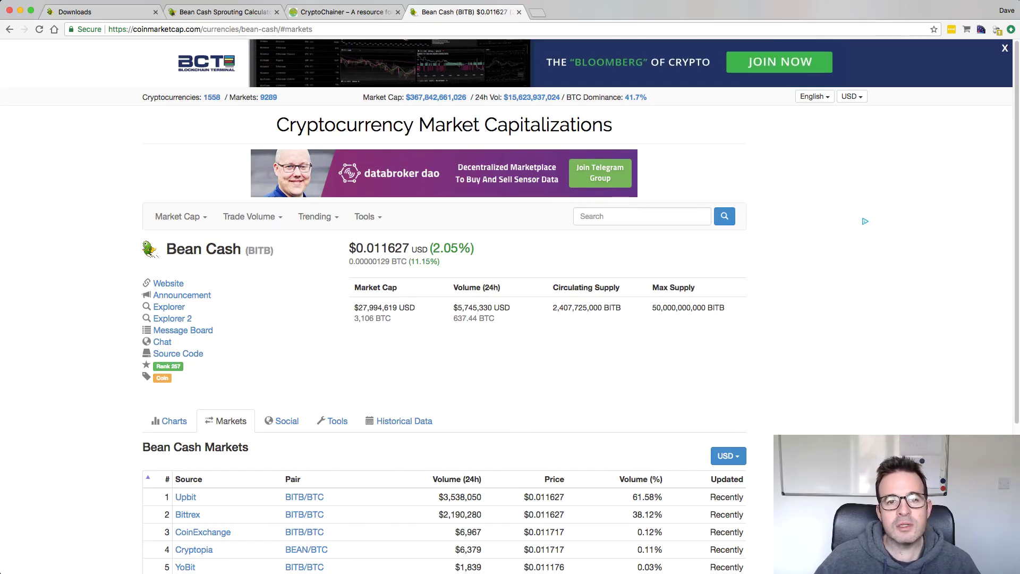
Go from the bitbean.org downloads page to its HOME page, check the Sprouting Calculator tab, then return
click(101, 12)
scroll(112, 111, up, 15)
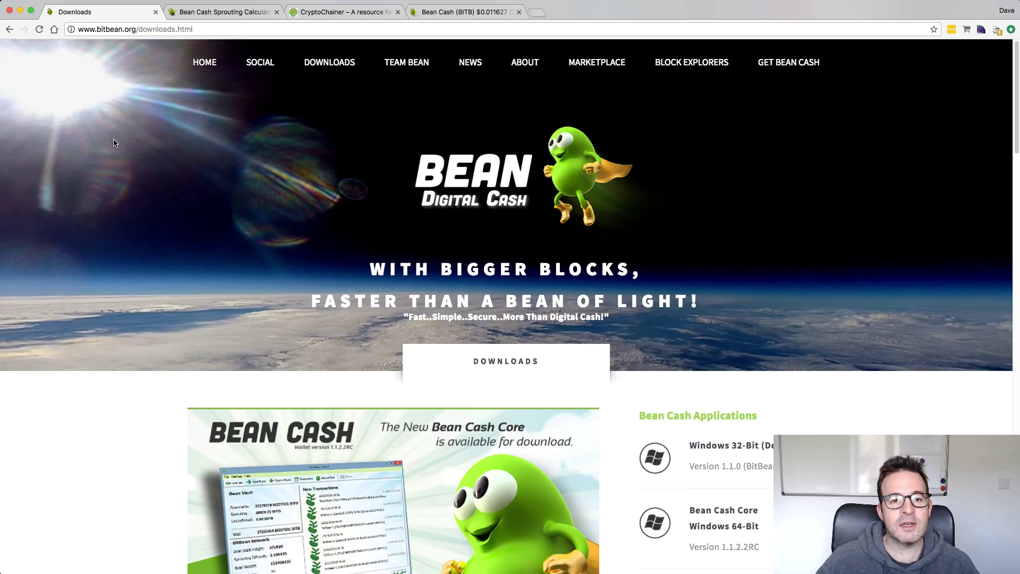
click(205, 62)
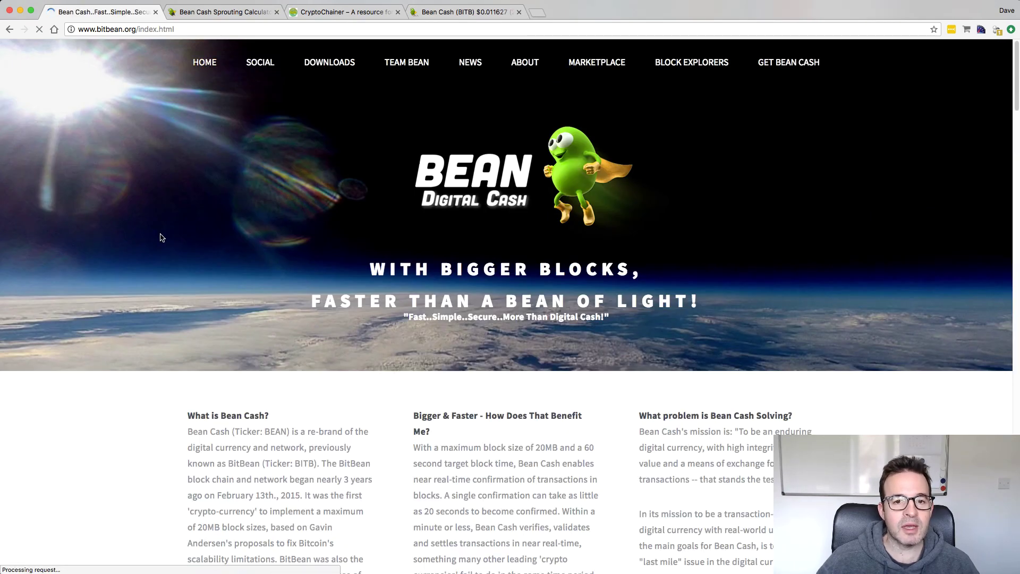
scroll(109, 254, down, 5)
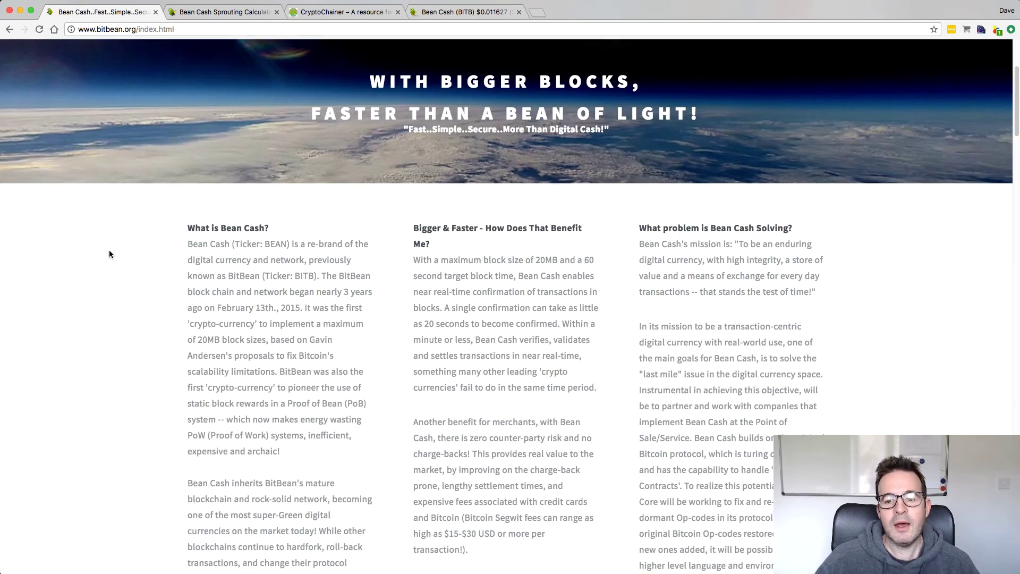
scroll(109, 254, up, 5)
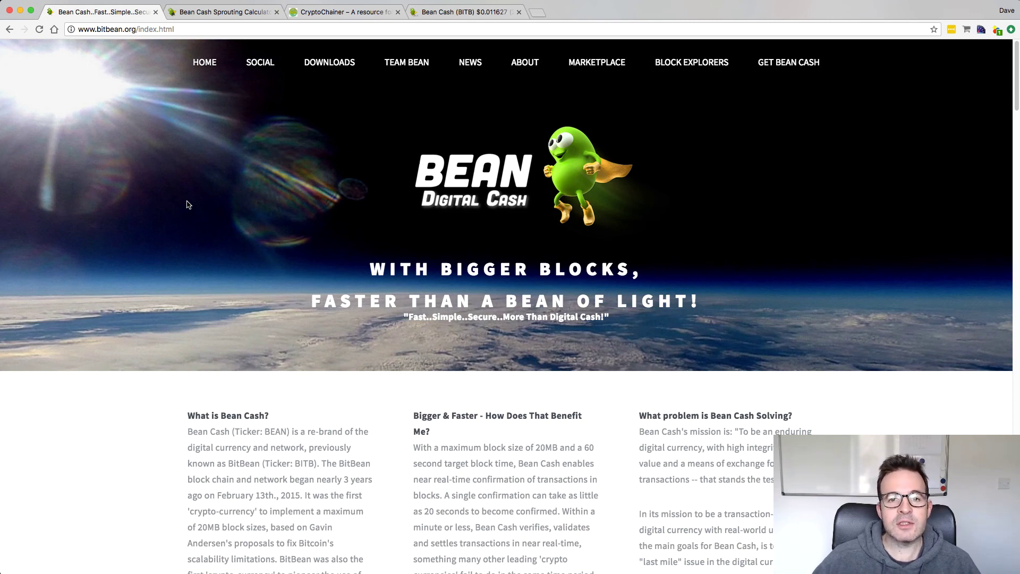
click(219, 15)
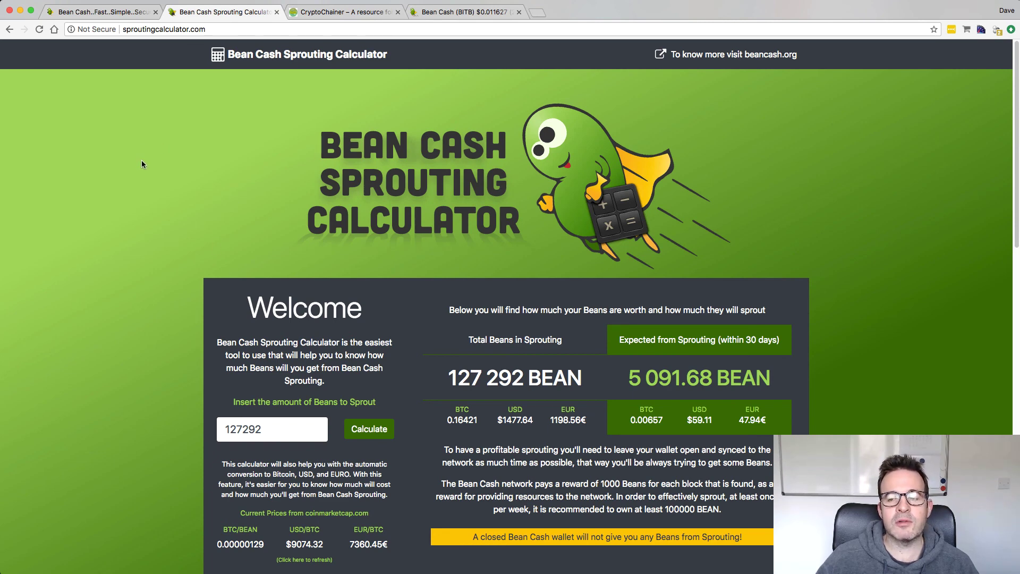
click(99, 14)
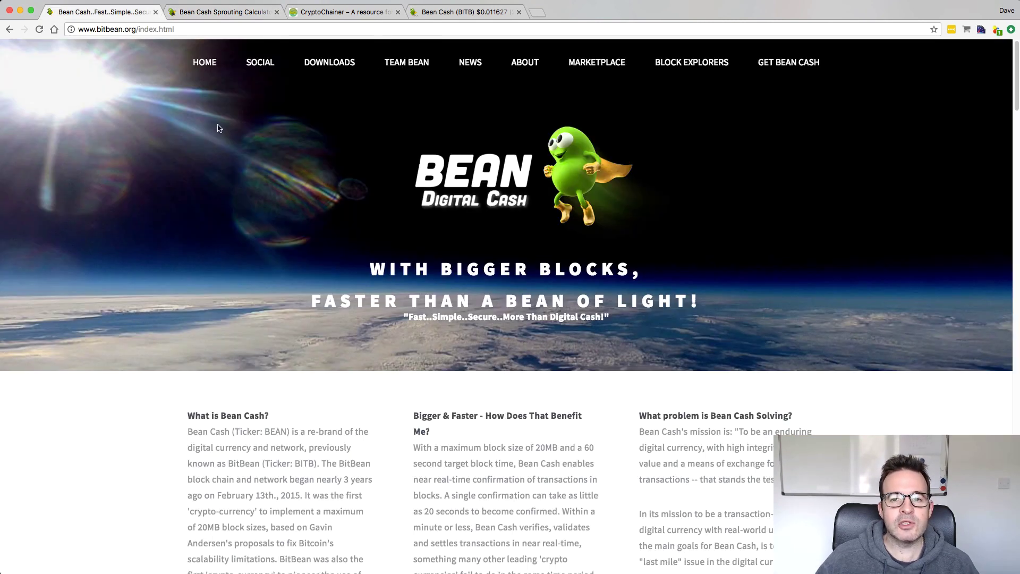